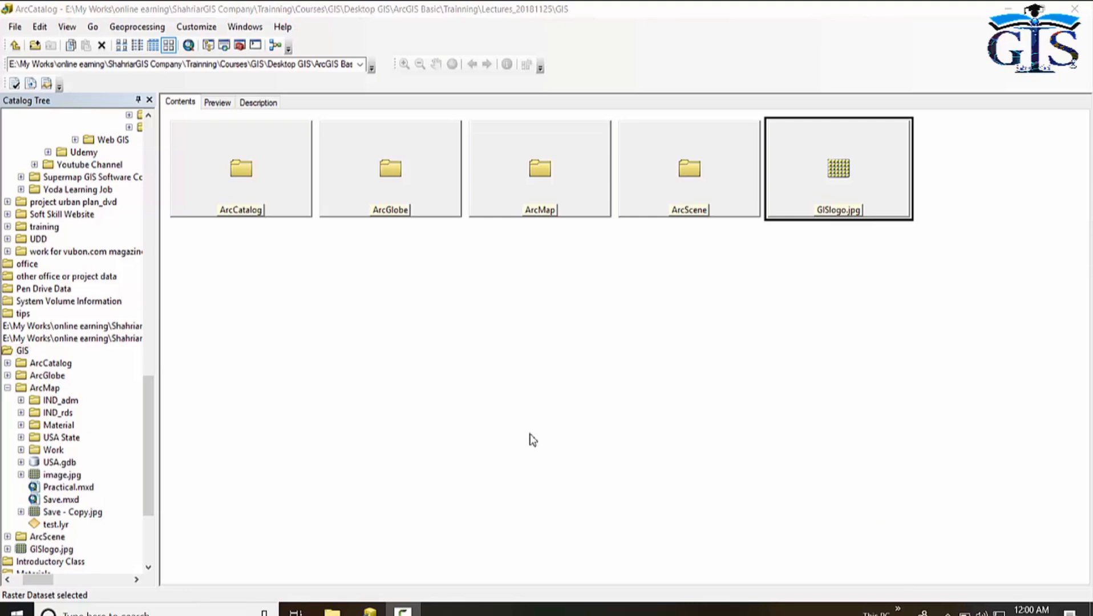
# Create a new shapefile in the ArcMap folder named Area with the Polygon feature type.
pyautogui.click(539, 178)
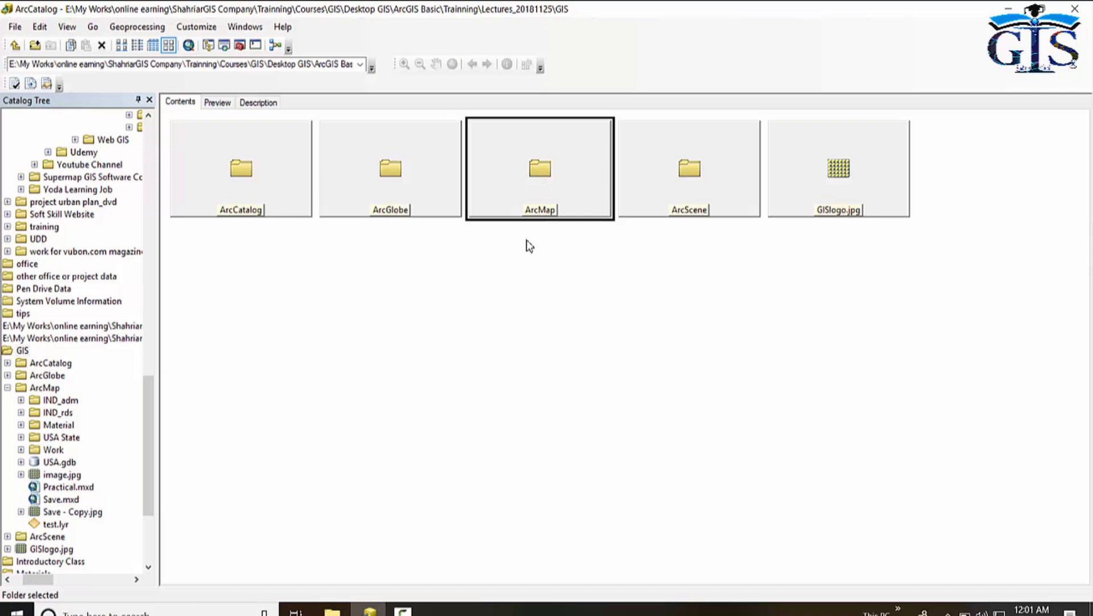
pyautogui.rightClick(542, 165)
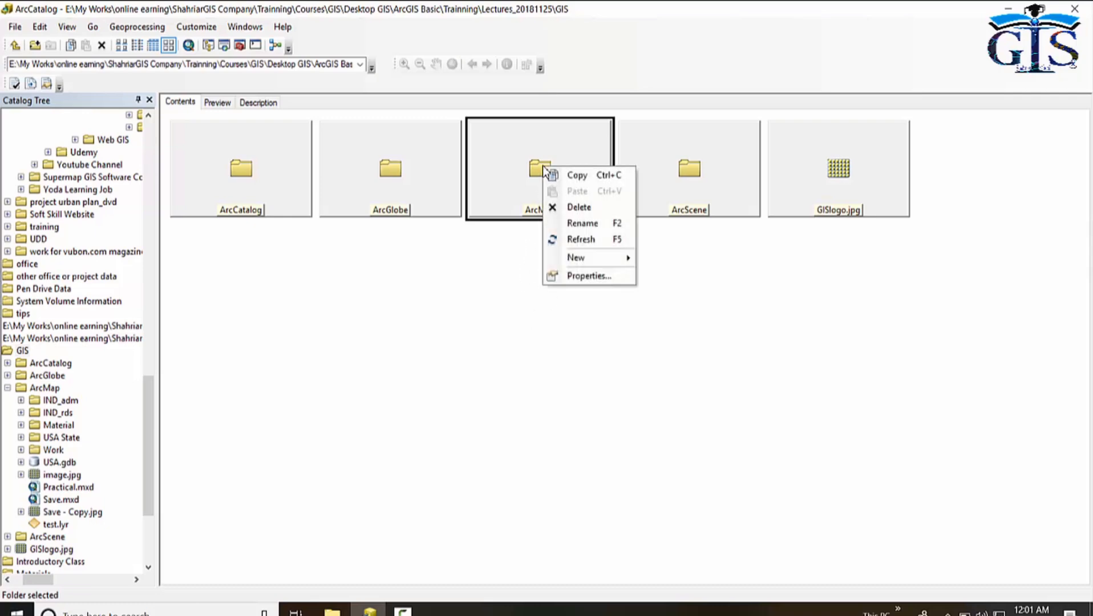
pyautogui.moveTo(602, 259)
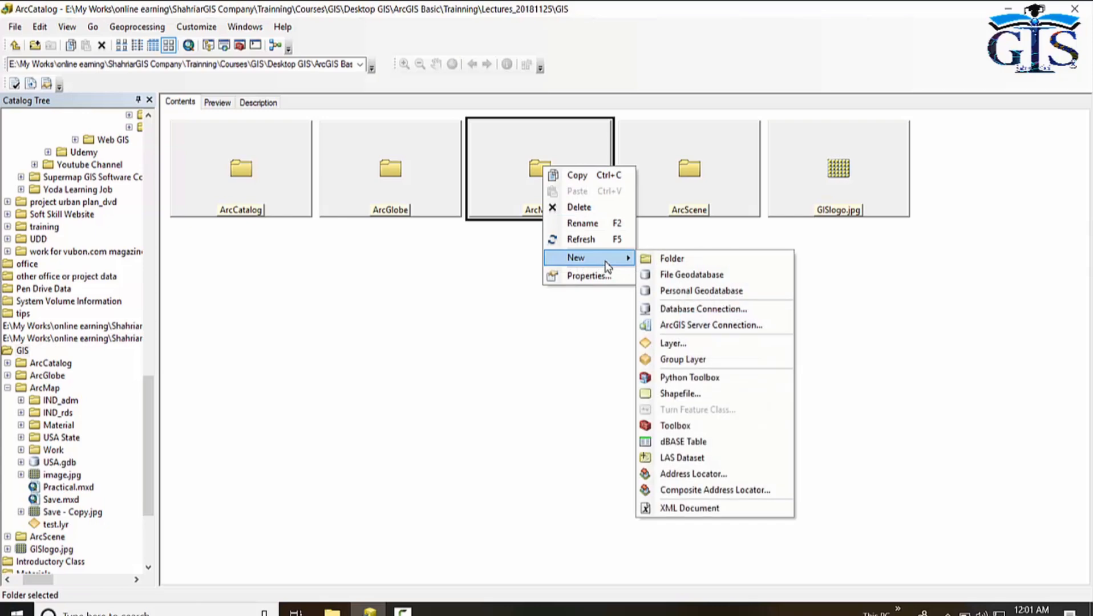
pyautogui.click(733, 396)
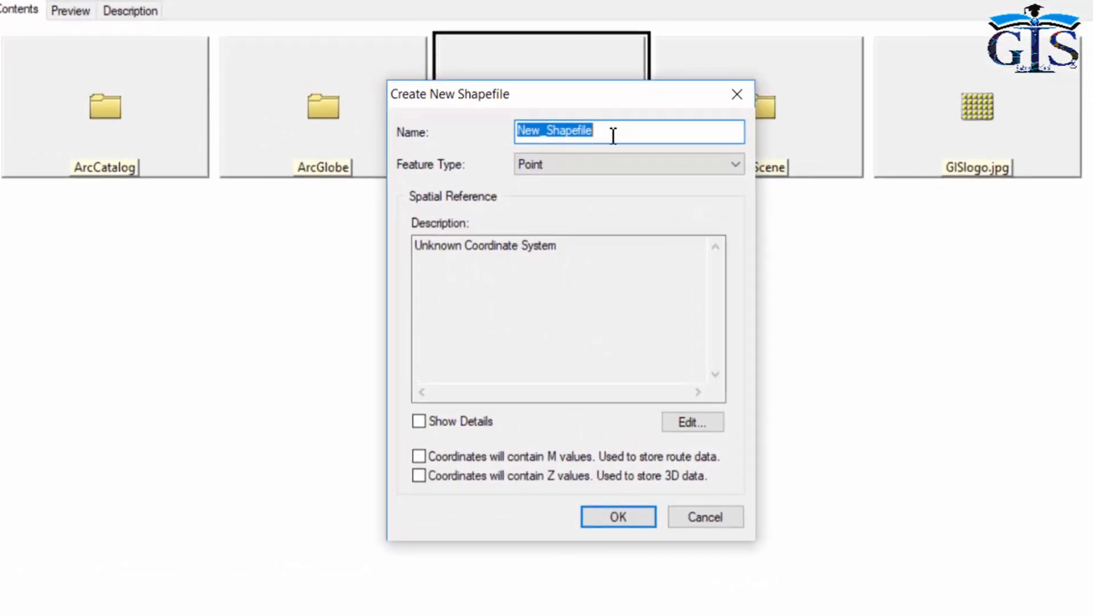
pyautogui.click(627, 135)
pyautogui.moveTo(600, 134); pyautogui.dragTo(517, 133)
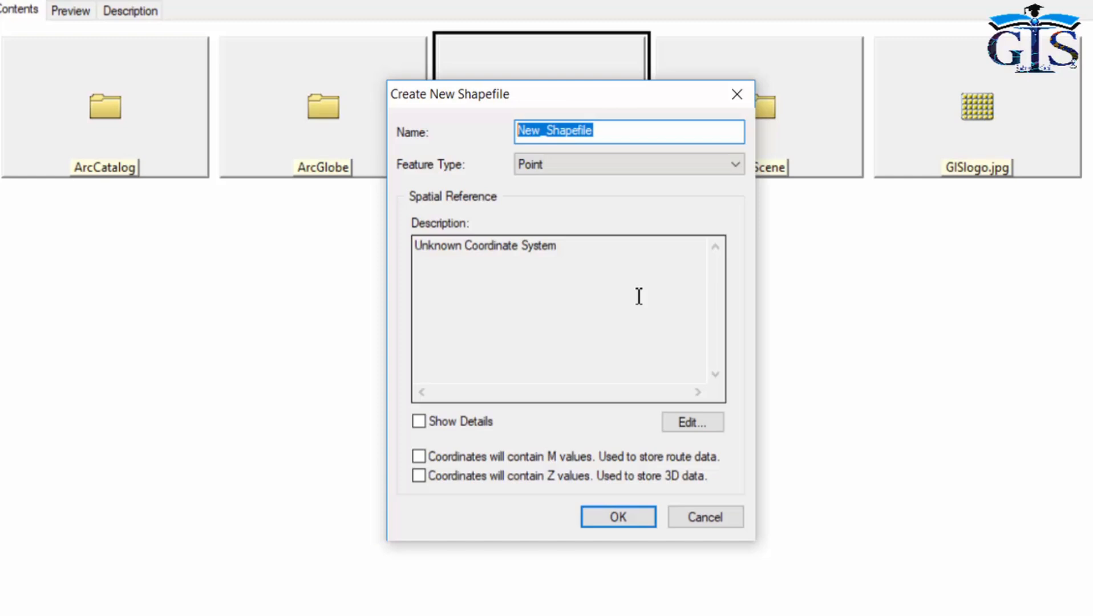
pyautogui.write('Area')
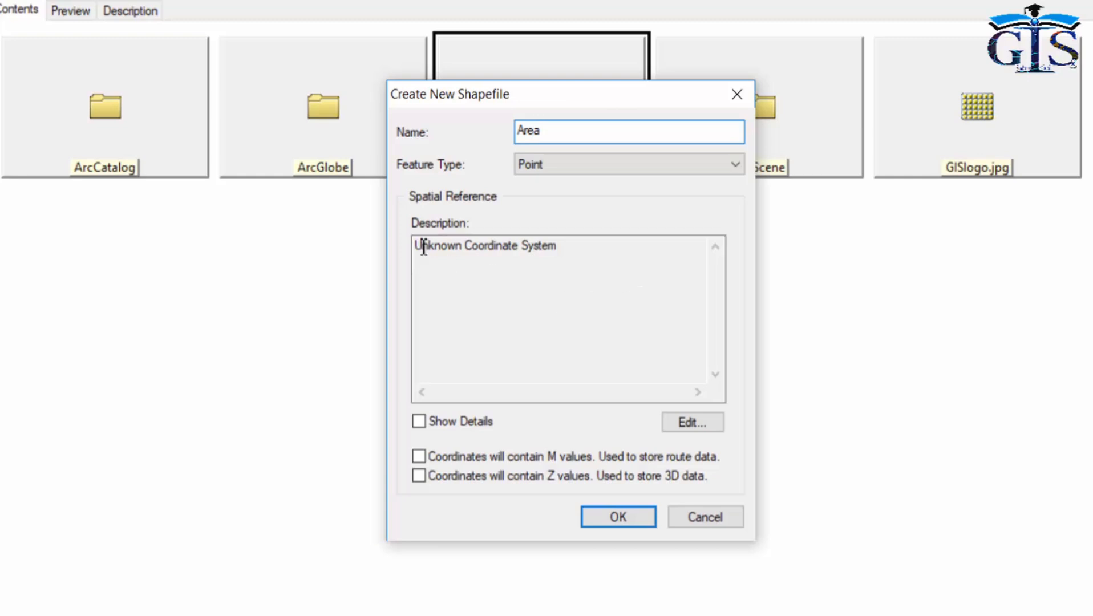
pyautogui.click(598, 165)
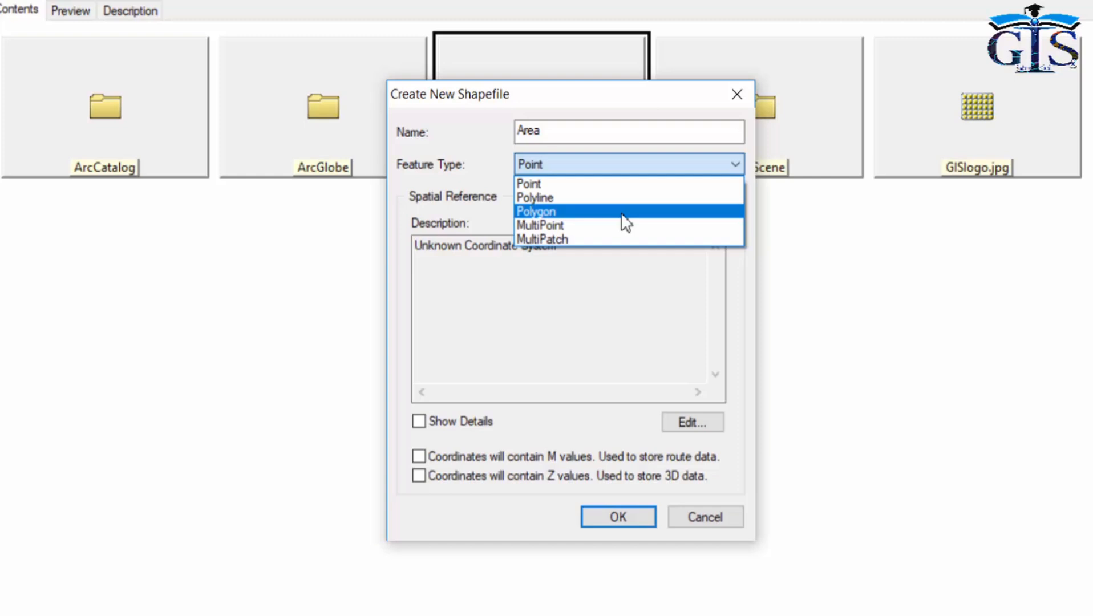
pyautogui.click(622, 213)
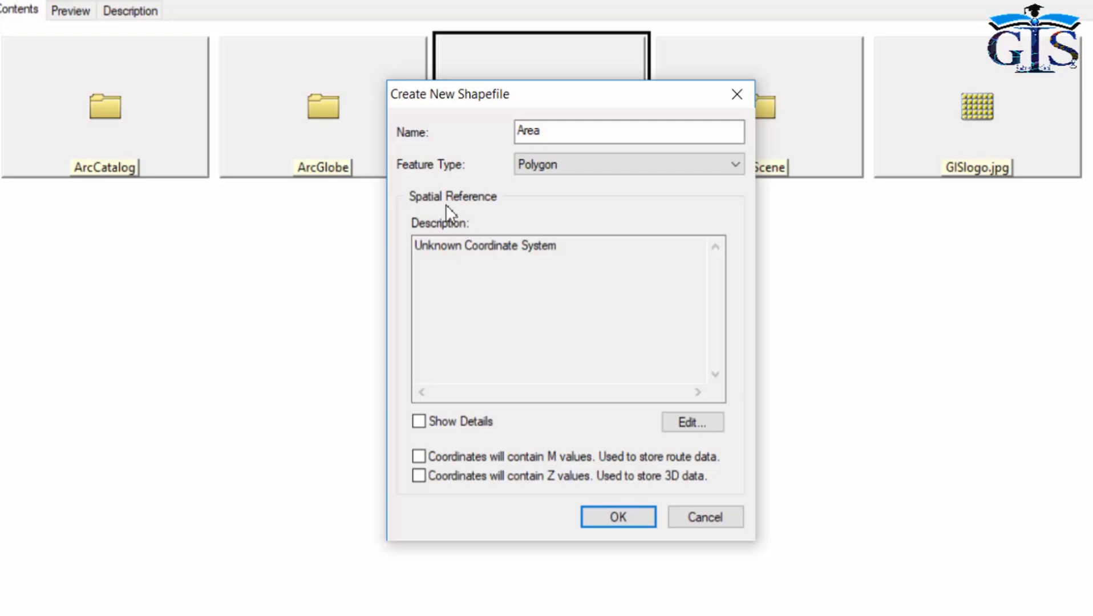
# Set the shapefile's spatial reference to the World geographic coordinate system WGS 1984.
pyautogui.click(692, 423)
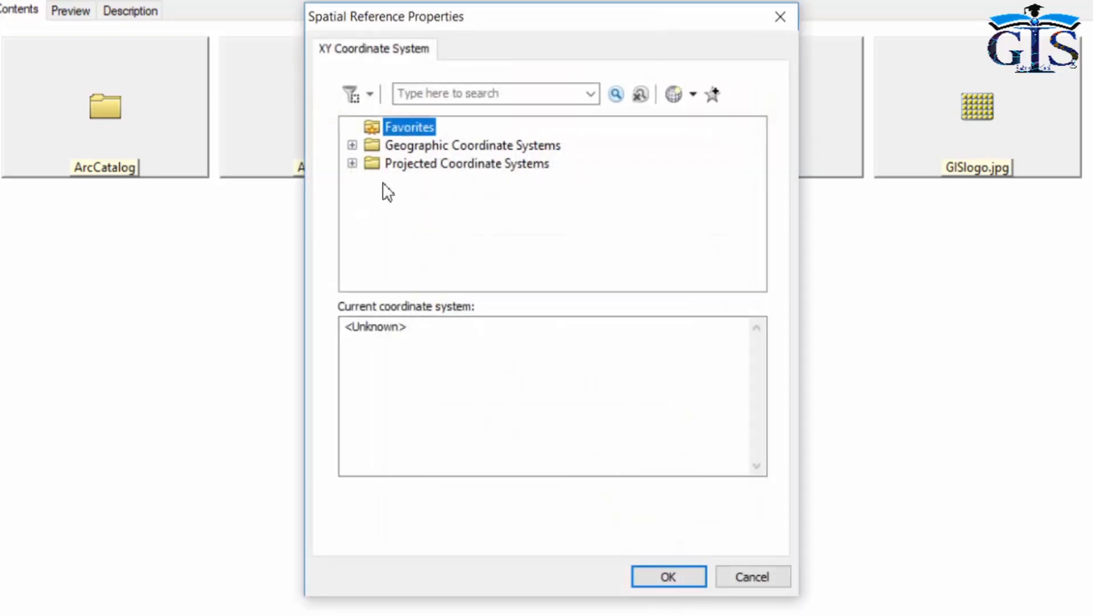
pyautogui.doubleClick(402, 145)
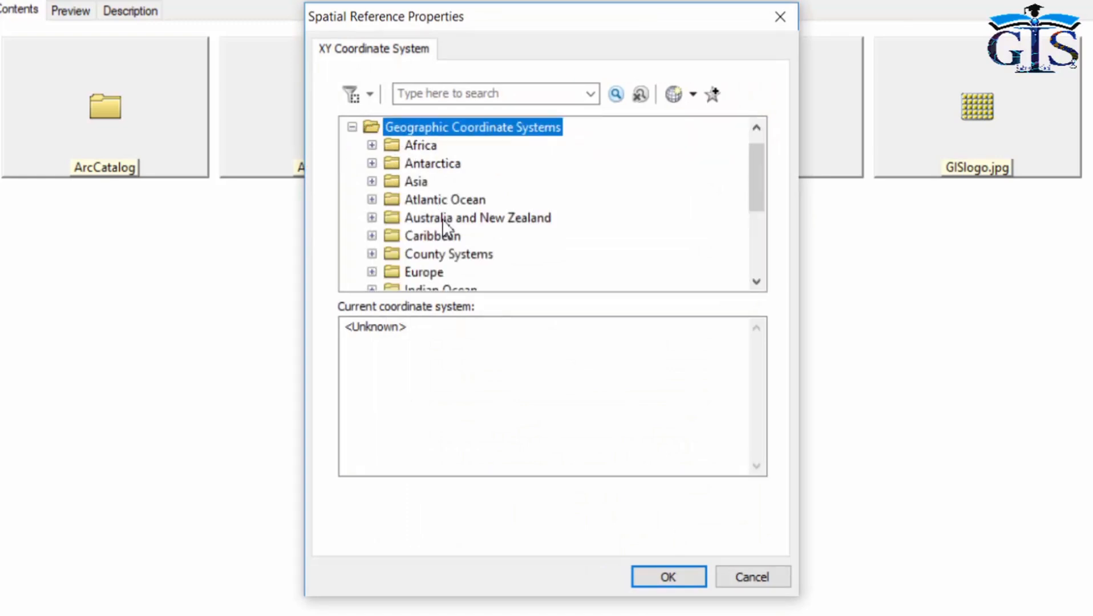
pyautogui.scroll(-2, 480, 243)
pyautogui.scroll(-2, 482, 242)
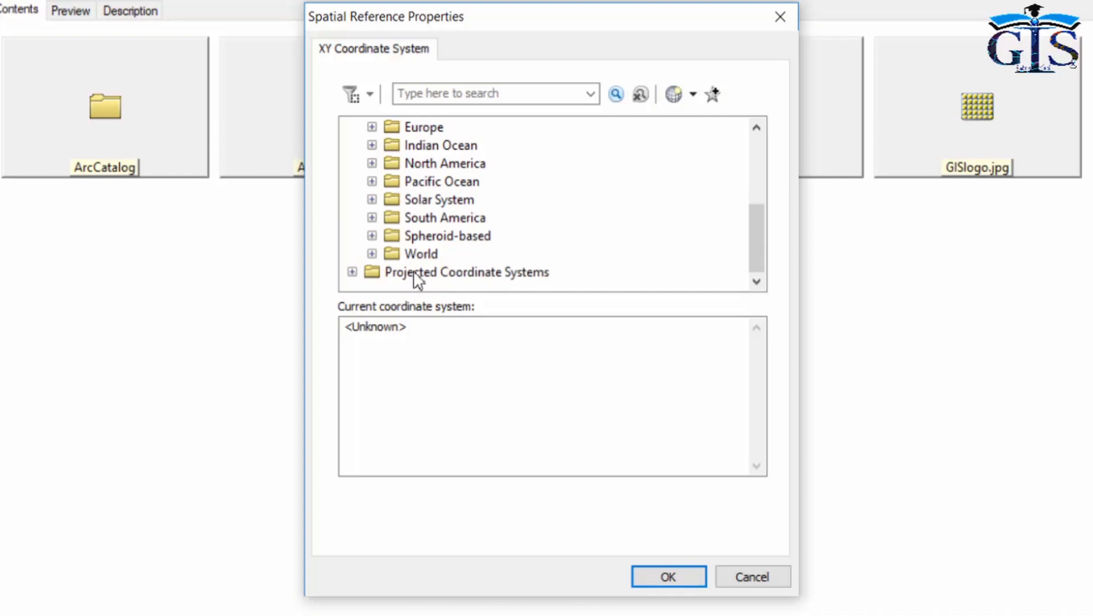
pyautogui.doubleClick(391, 251)
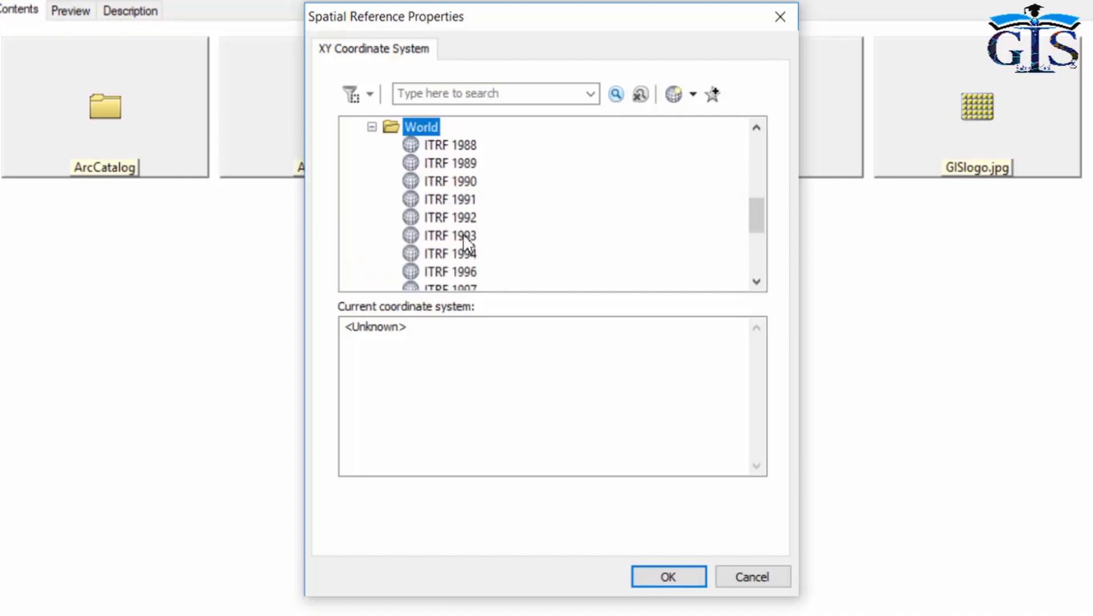
pyautogui.scroll(-2, 474, 236)
pyautogui.scroll(-2, 483, 233)
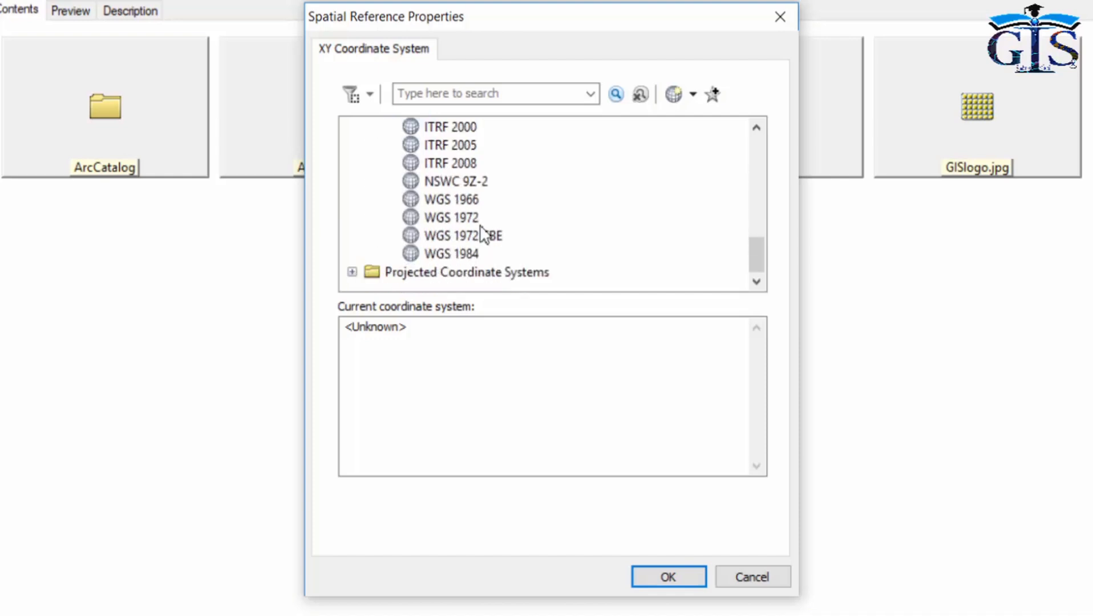
pyautogui.click(462, 252)
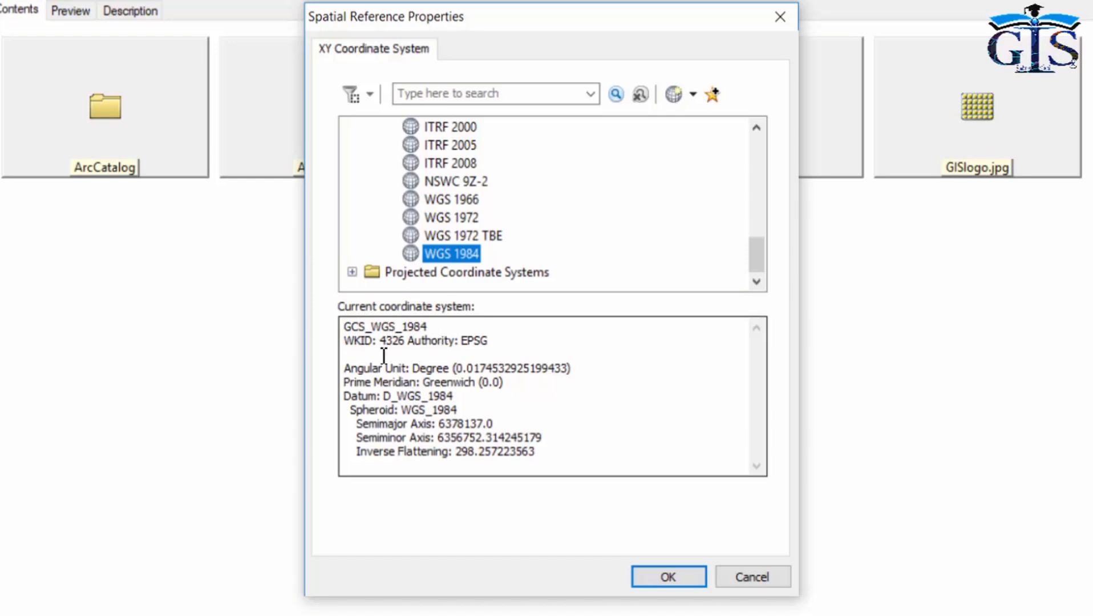
pyautogui.click(418, 369)
pyautogui.moveTo(417, 370); pyautogui.dragTo(580, 377)
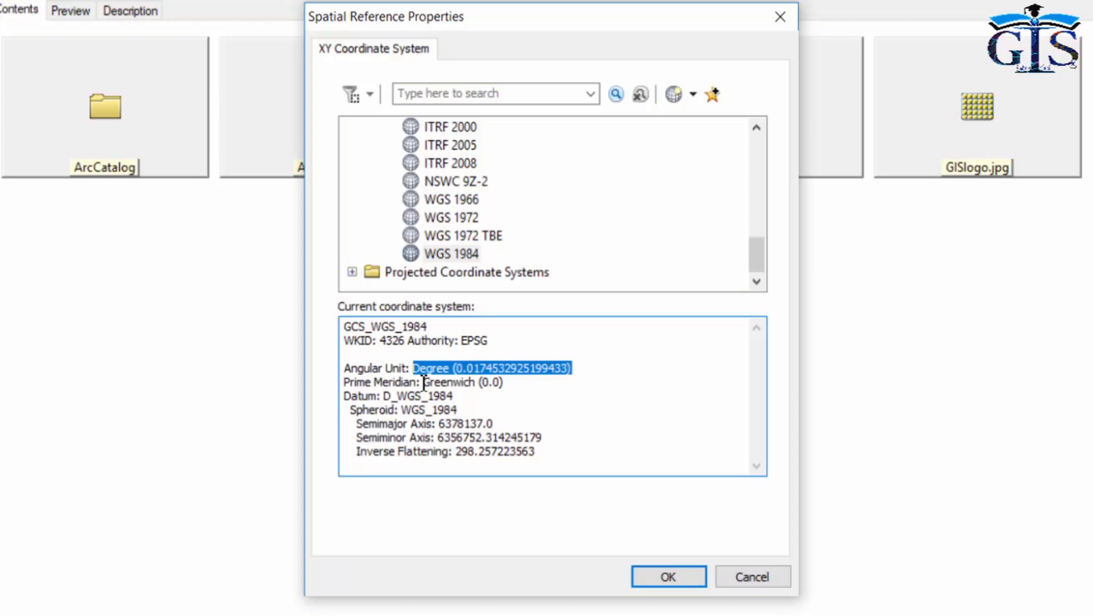
pyautogui.moveTo(424, 383); pyautogui.dragTo(506, 389)
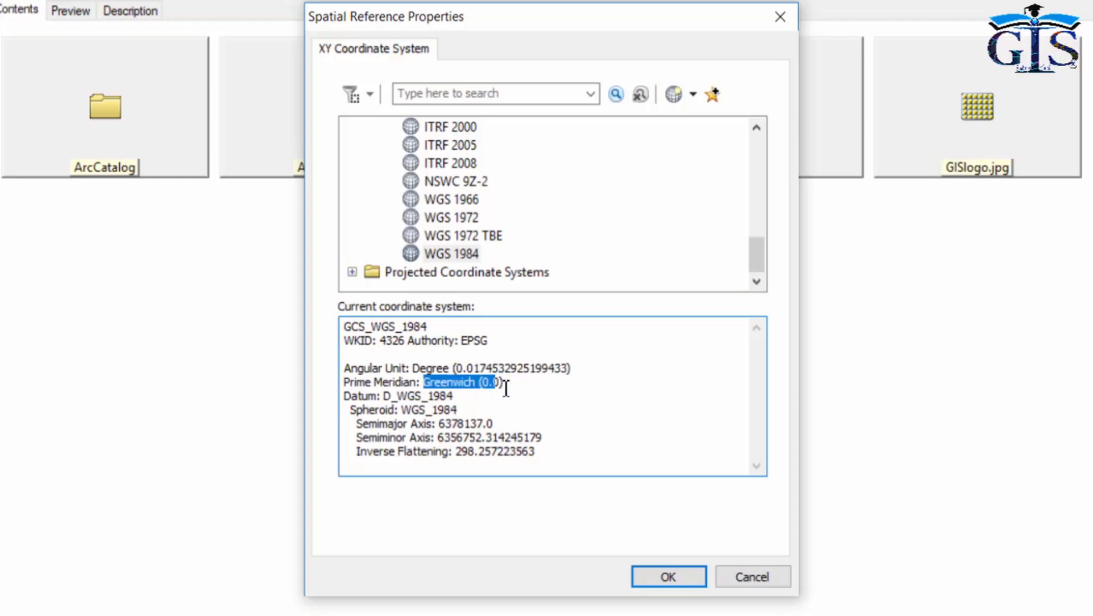
pyautogui.click(385, 395)
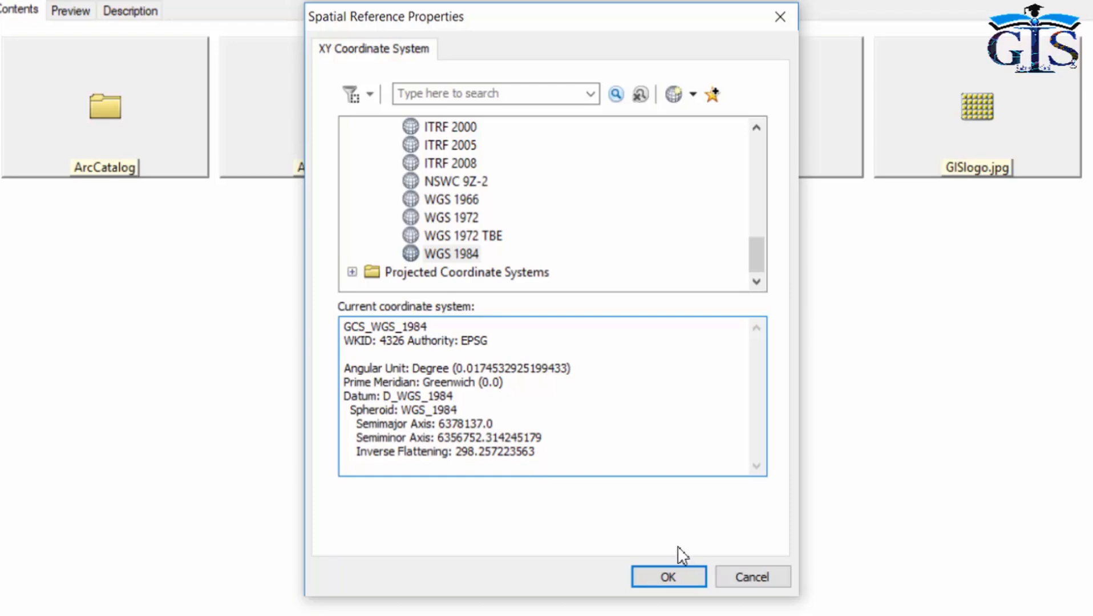
pyautogui.click(677, 576)
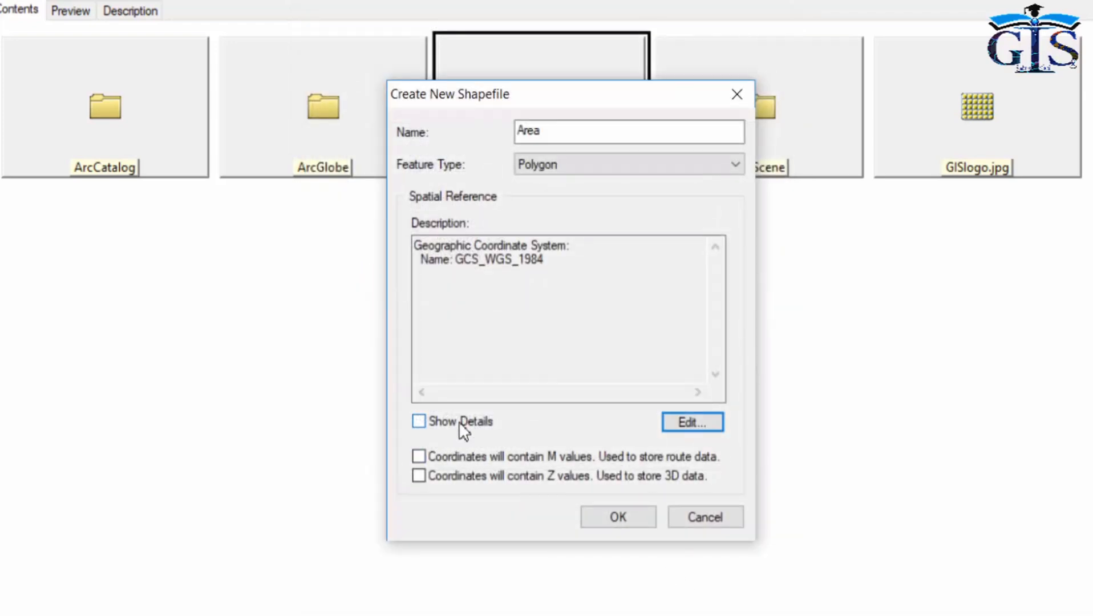
# Show the spatial reference details and finish creating the Area shapefile.
pyautogui.click(419, 422)
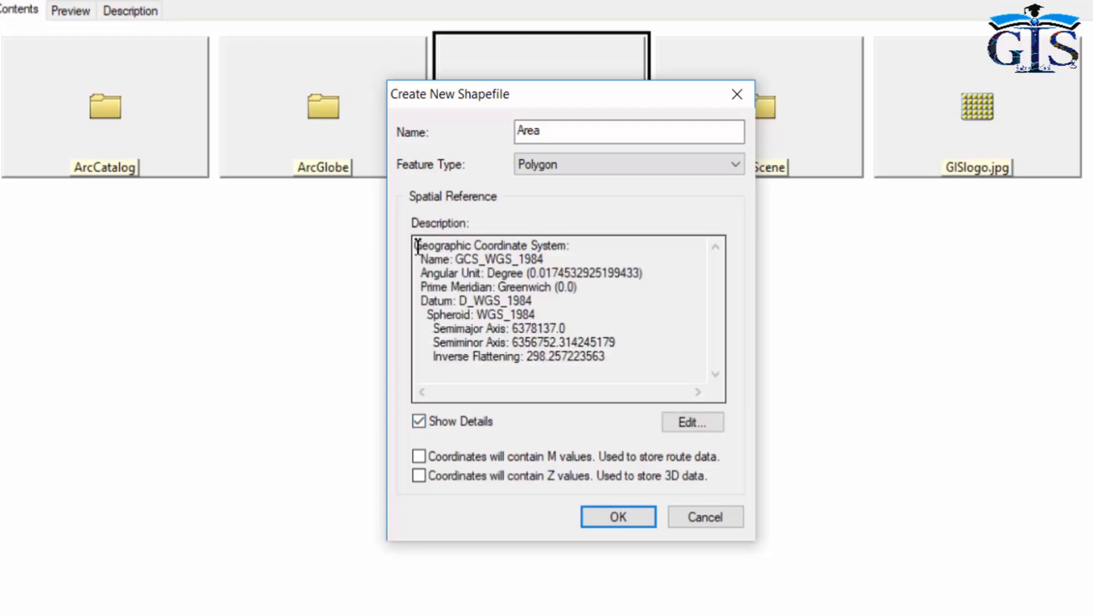
pyautogui.moveTo(416, 249); pyautogui.dragTo(660, 366)
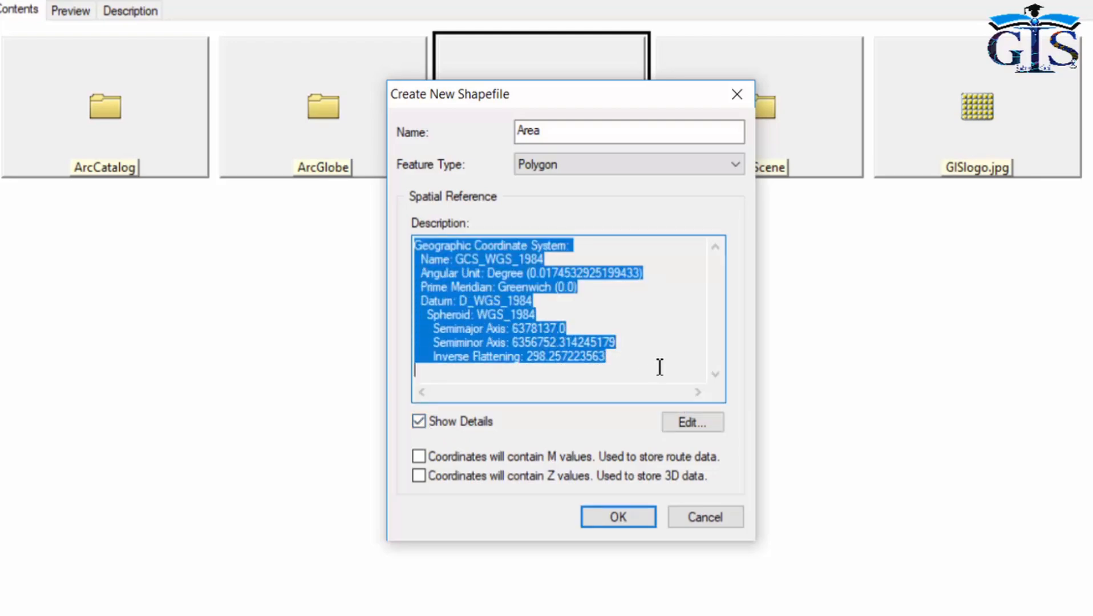
pyautogui.click(480, 291)
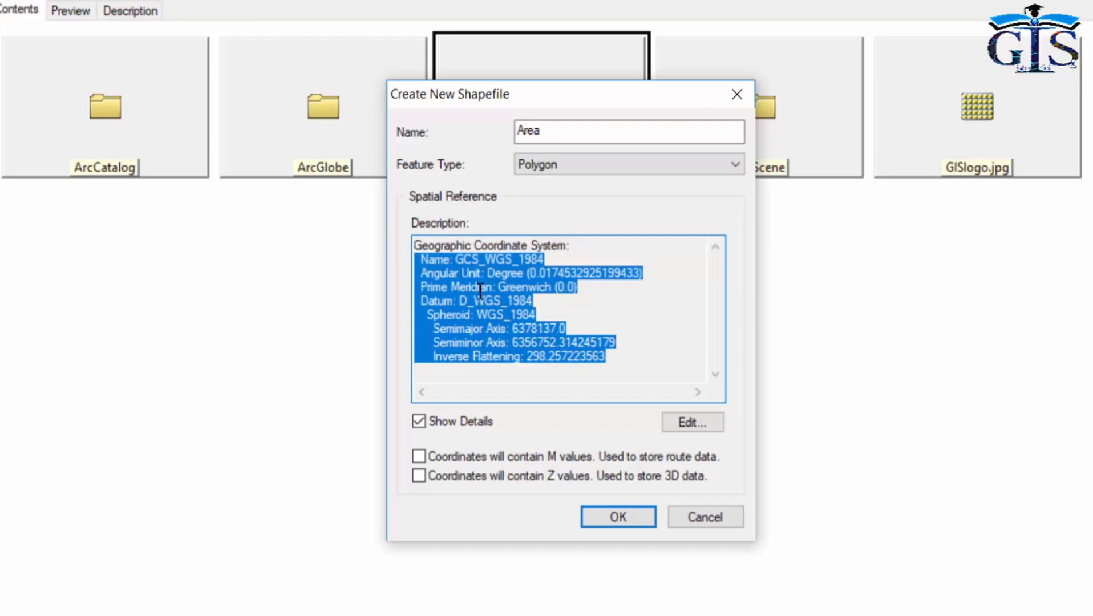
pyautogui.click(618, 517)
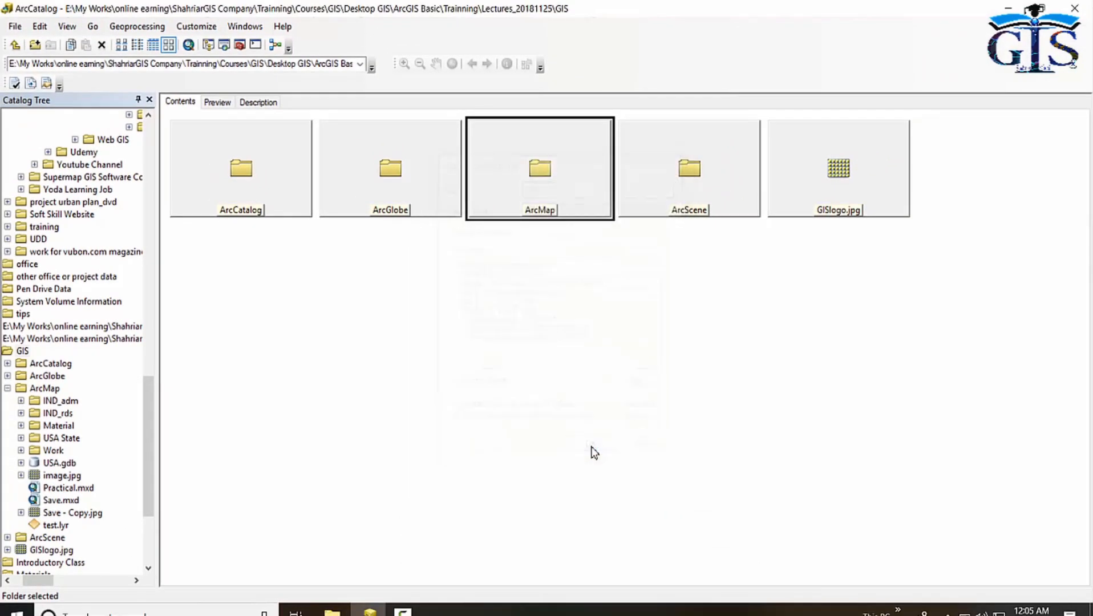
# Preview the Area shapefile's attribute table, then return to the ArcMap folder contents.
pyautogui.click(246, 281)
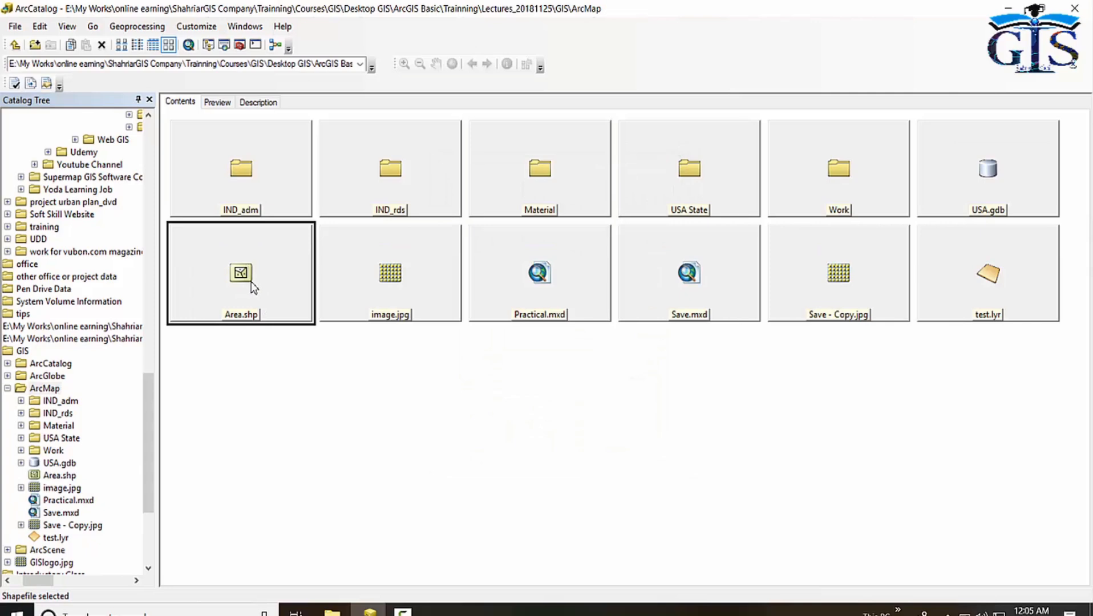
pyautogui.click(220, 105)
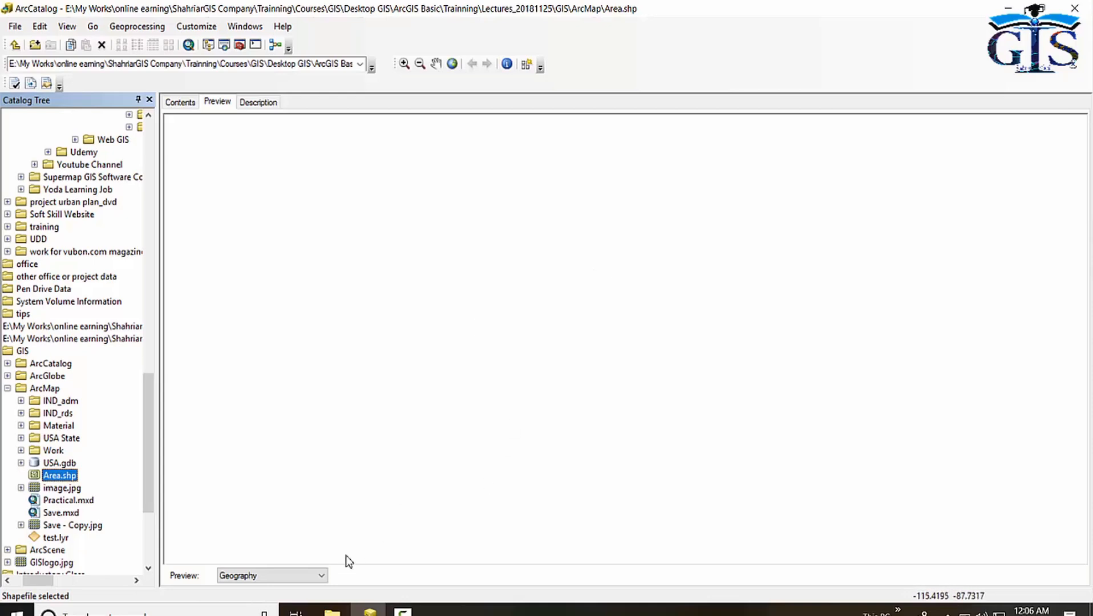
pyautogui.click(303, 575)
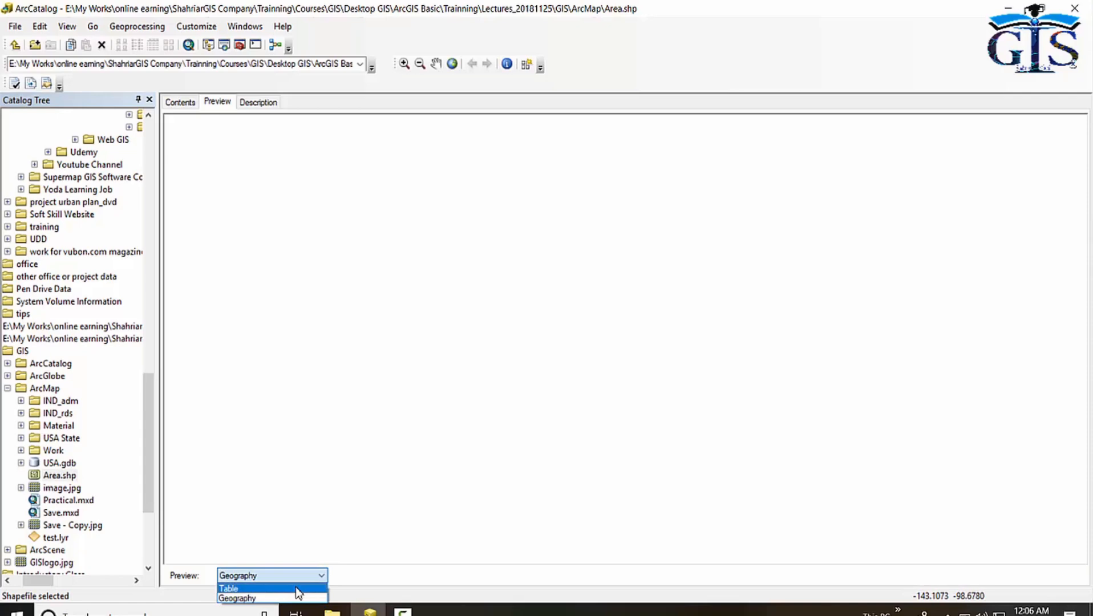
pyautogui.click(294, 588)
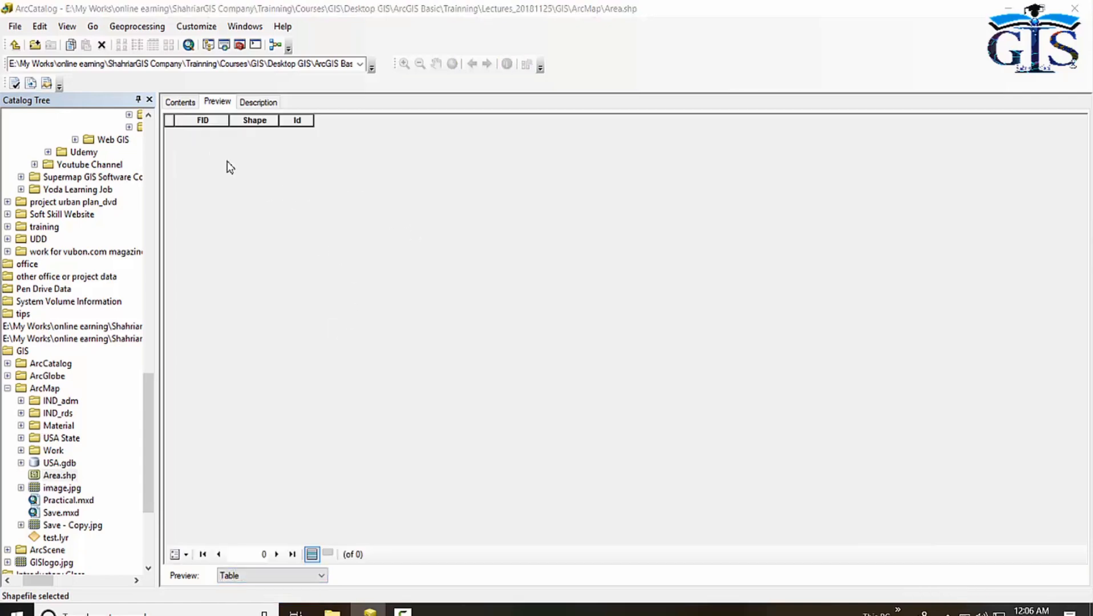
pyautogui.click(183, 103)
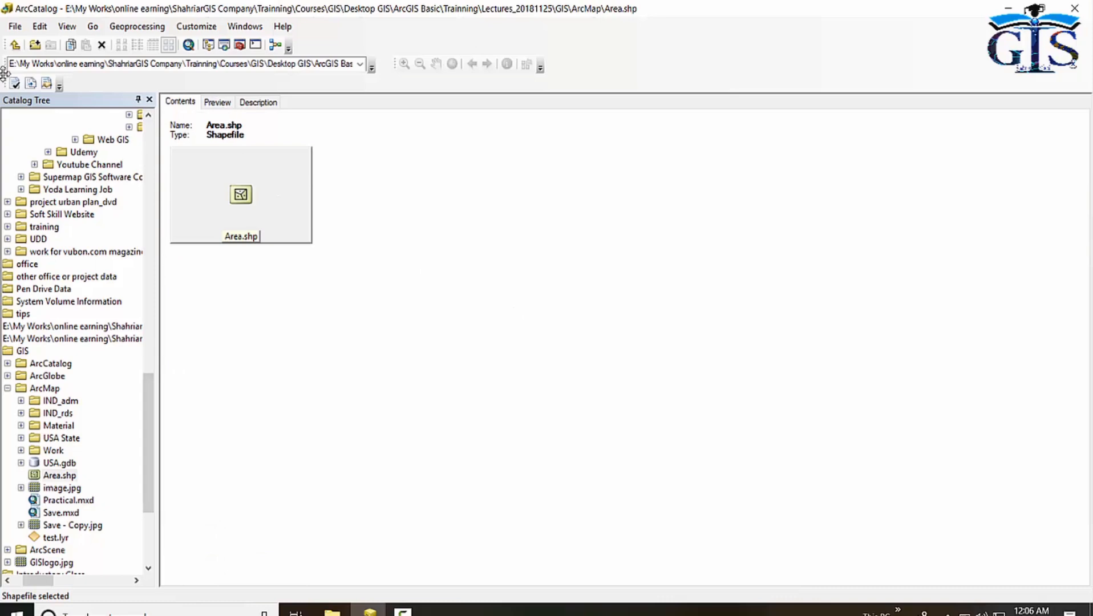
pyautogui.click(15, 45)
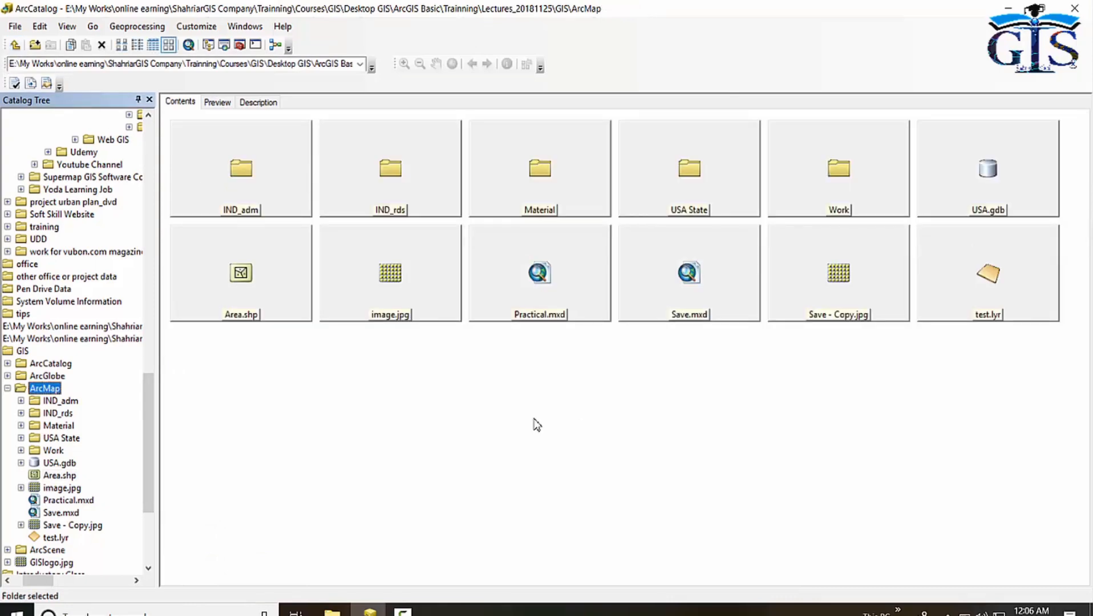
# Create a new shapefile in the ArcMap folder named Point with the Point feature type.
pyautogui.rightClick(528, 375)
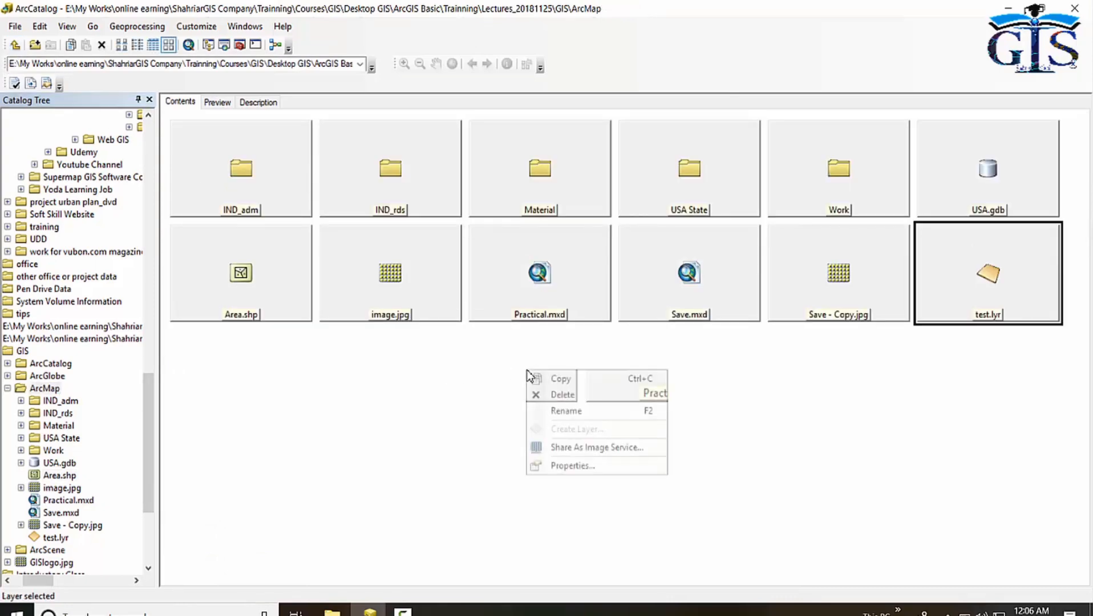
pyautogui.press('Escape')
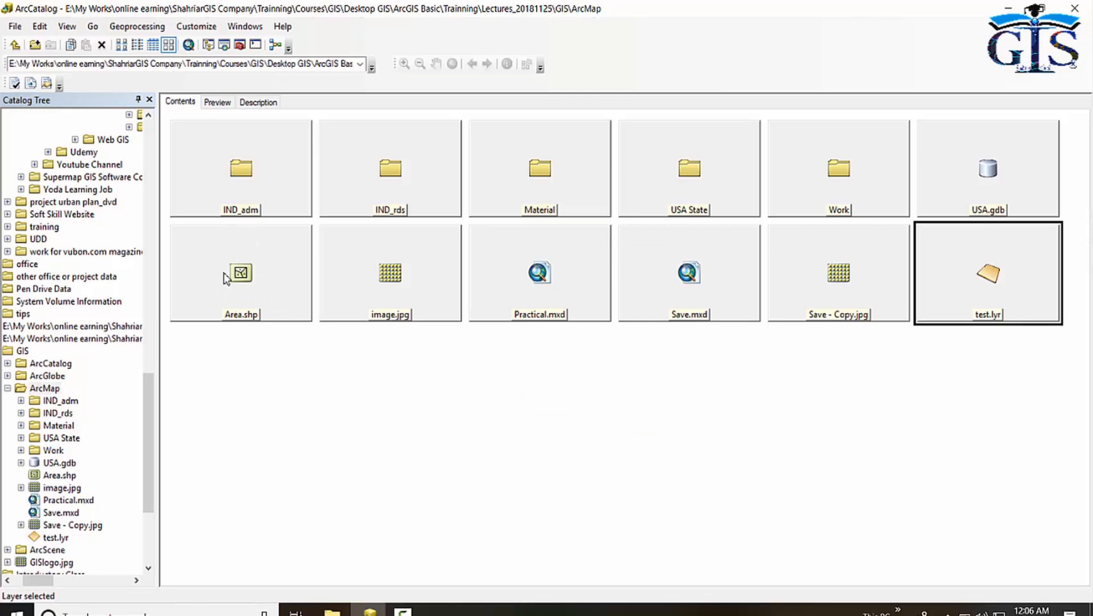
pyautogui.click(16, 45)
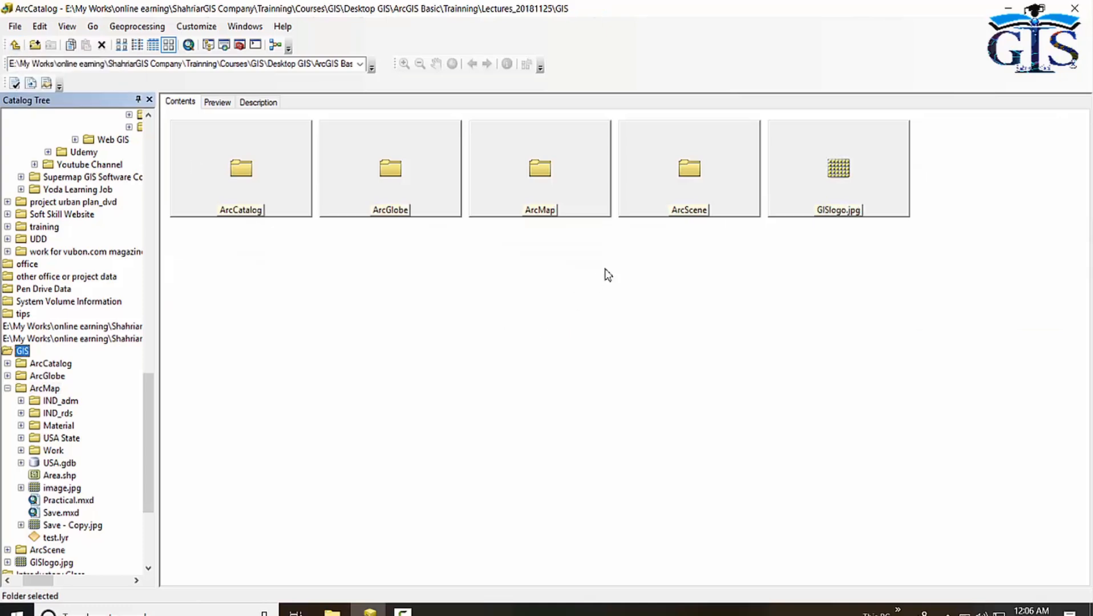
pyautogui.rightClick(549, 174)
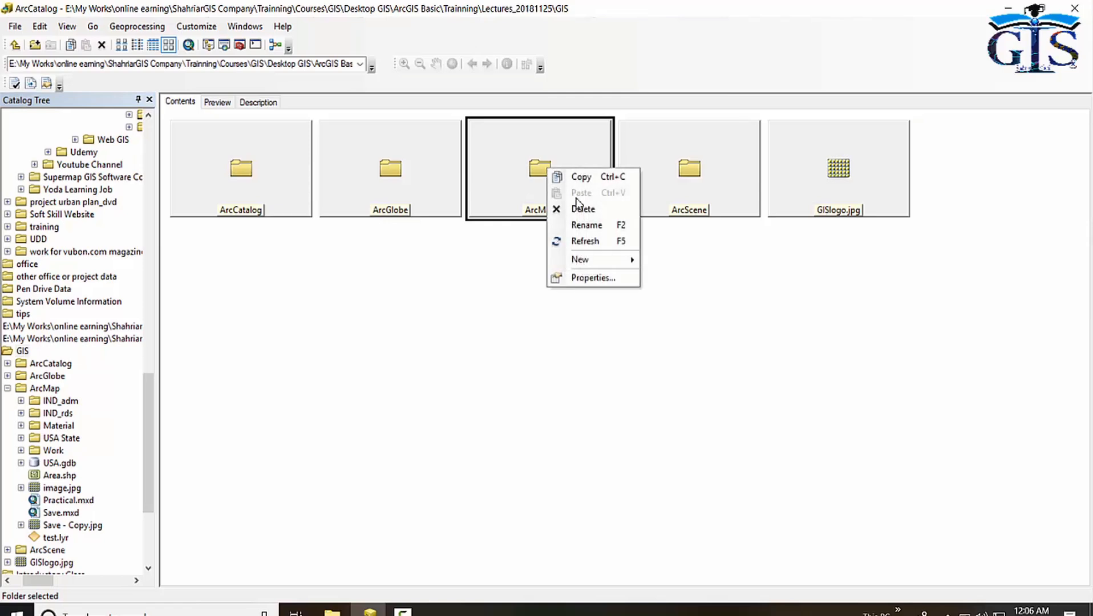
pyautogui.moveTo(614, 262)
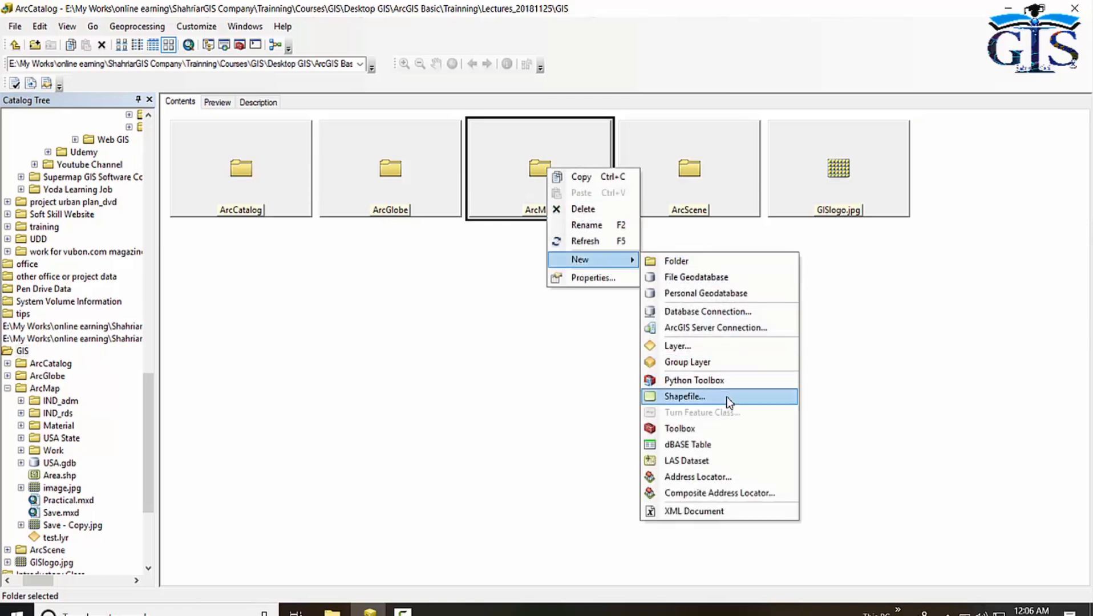
pyautogui.click(685, 397)
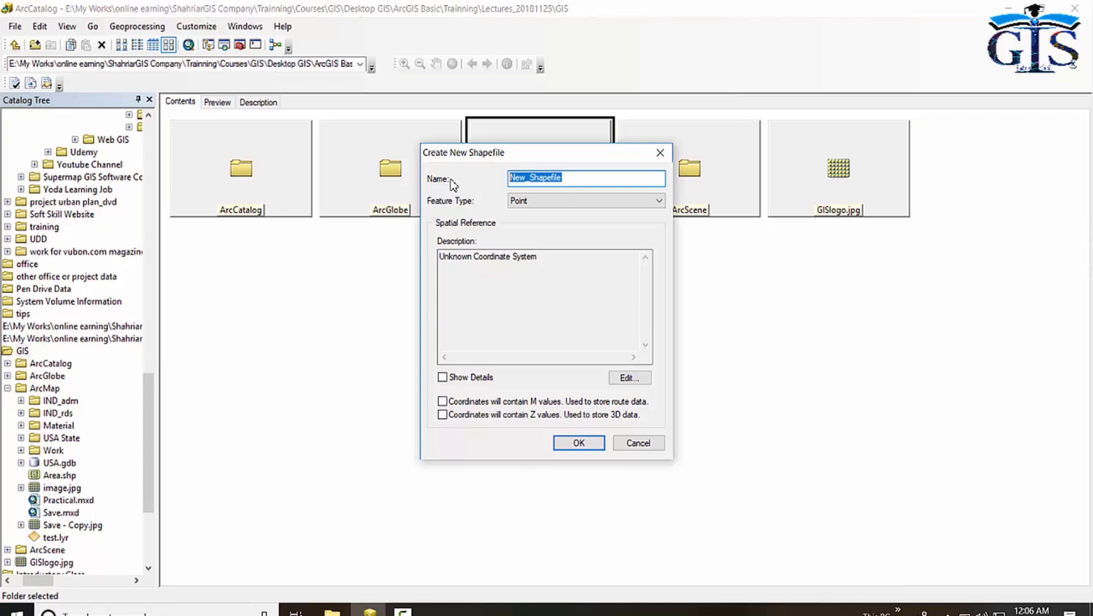
pyautogui.write('Point')
pyautogui.click(603, 199)
pyautogui.click(594, 213)
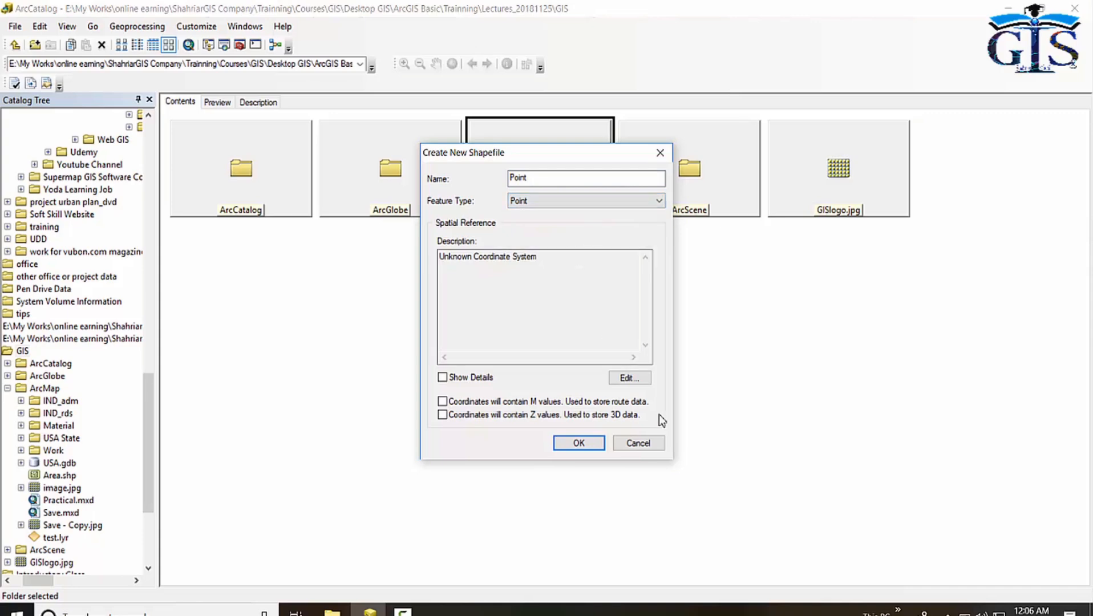
# Set the Point shapefile's spatial reference to the World geographic coordinate system WGS 1984, show details, and finish creating it.
pyautogui.click(629, 378)
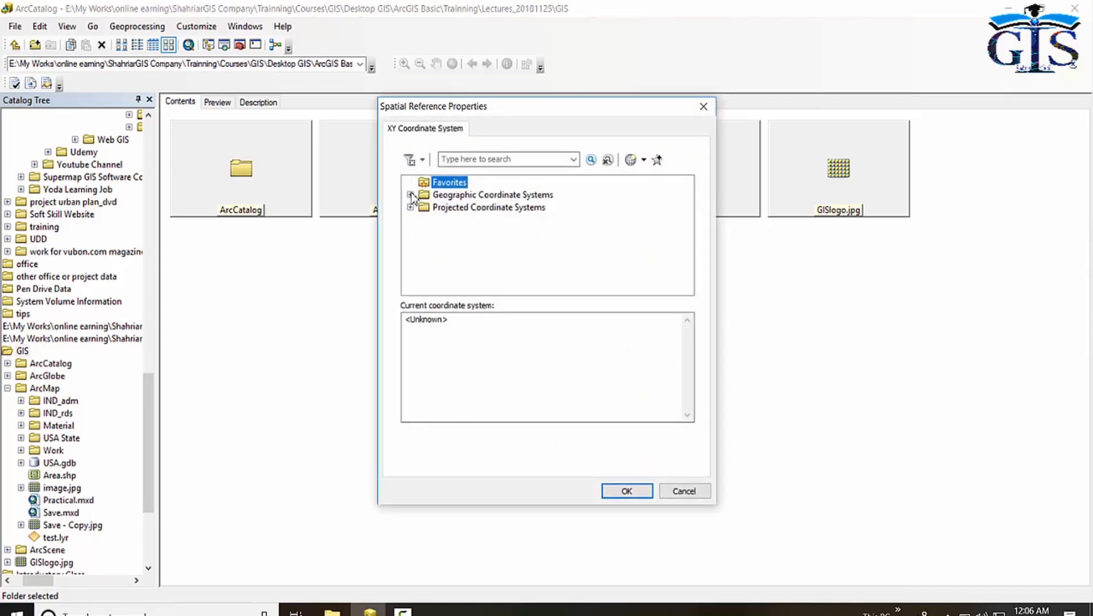
pyautogui.click(410, 194)
pyautogui.scroll(-1, 457, 231)
pyautogui.scroll(-2, 460, 239)
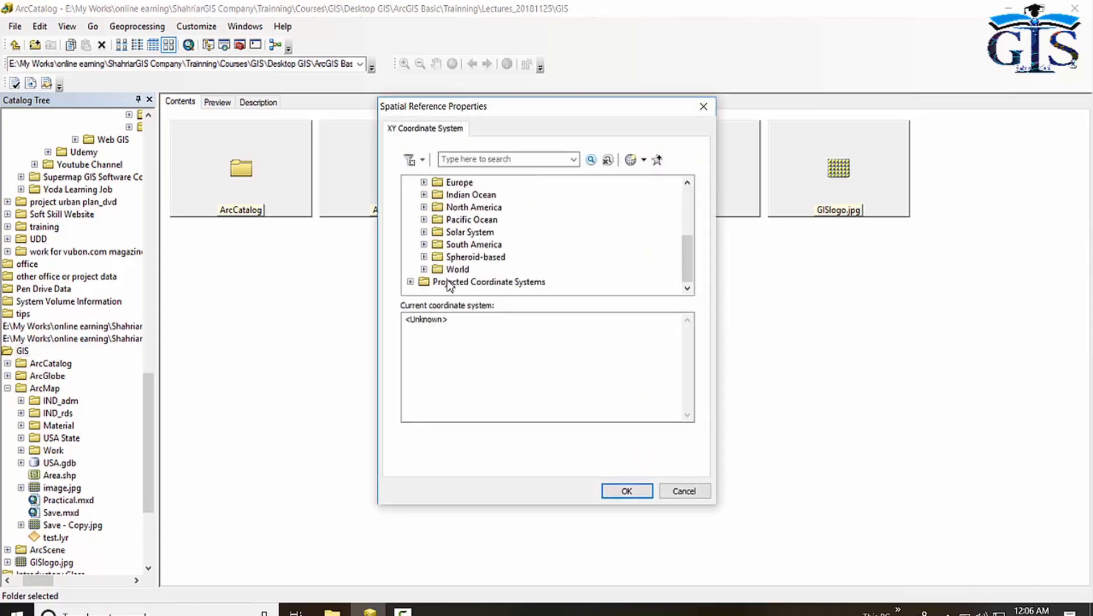
pyautogui.click(424, 270)
pyautogui.scroll(-1, 480, 261)
pyautogui.scroll(-2, 478, 262)
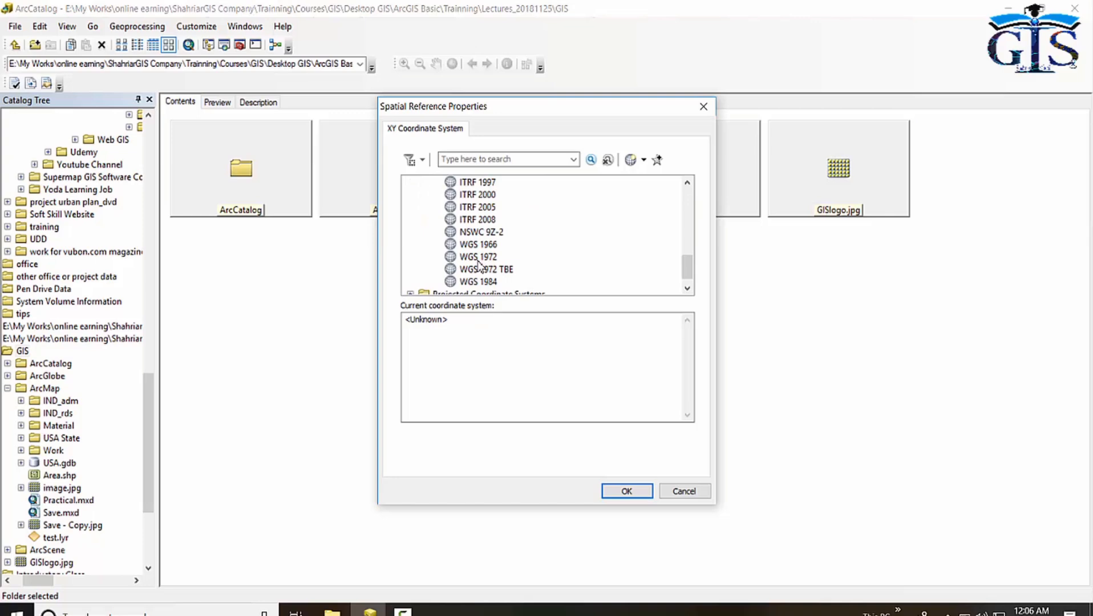
pyautogui.click(479, 281)
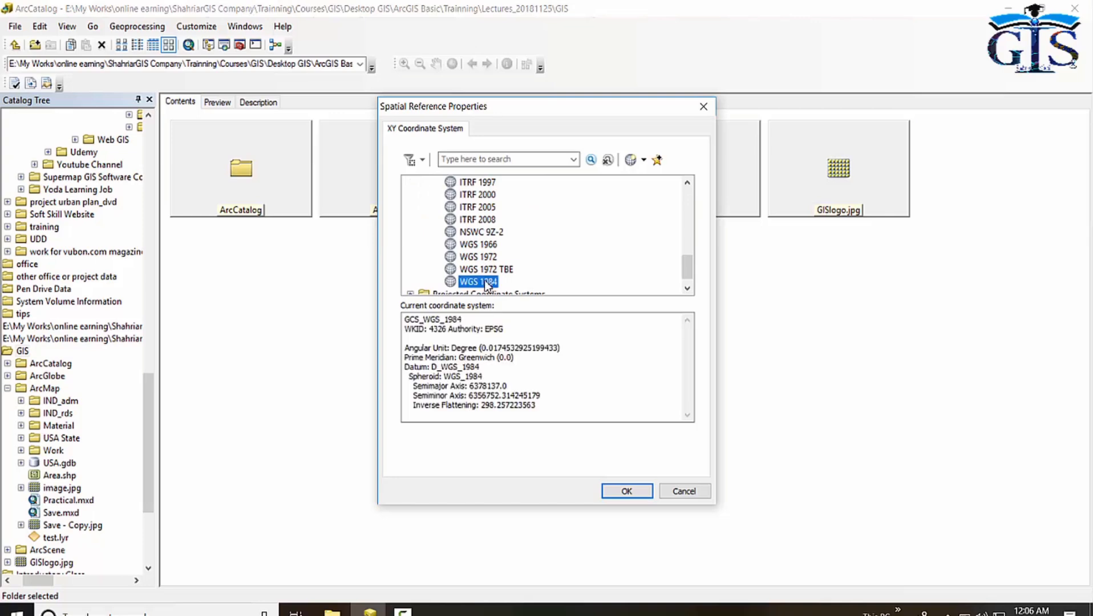
pyautogui.click(626, 491)
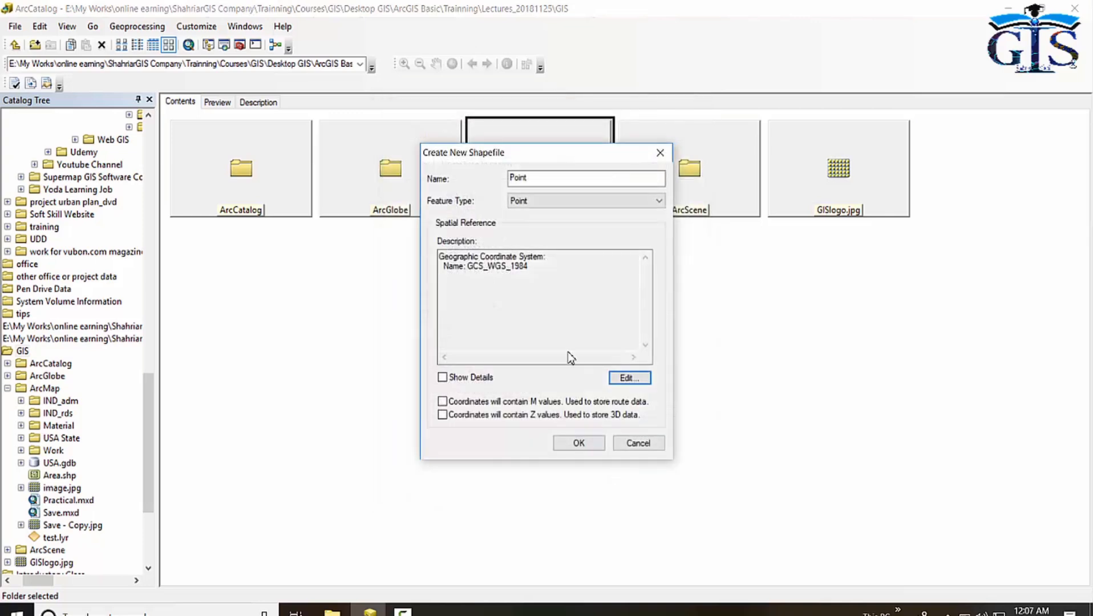
pyautogui.click(442, 378)
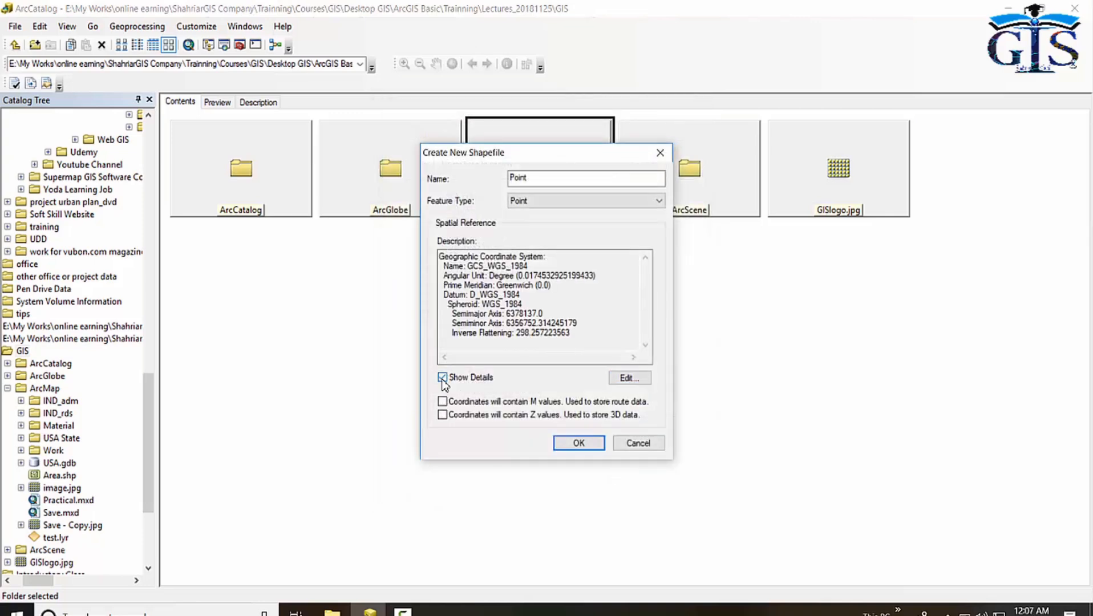
pyautogui.click(588, 440)
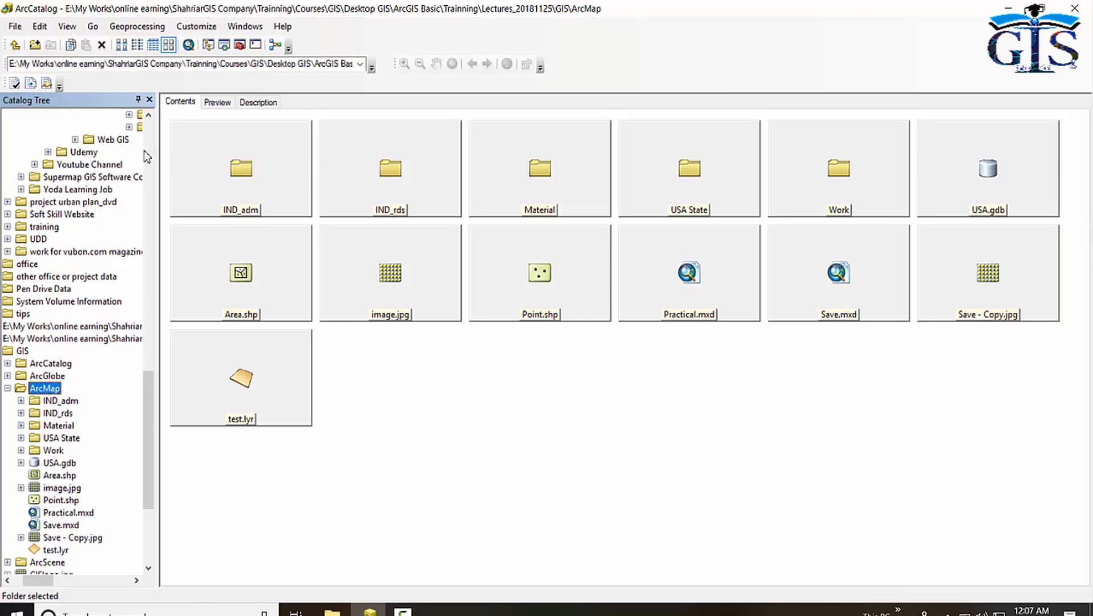
# Create a new shapefile in the ArcMap folder named Road with the Polyline feature type.
pyautogui.click(17, 52)
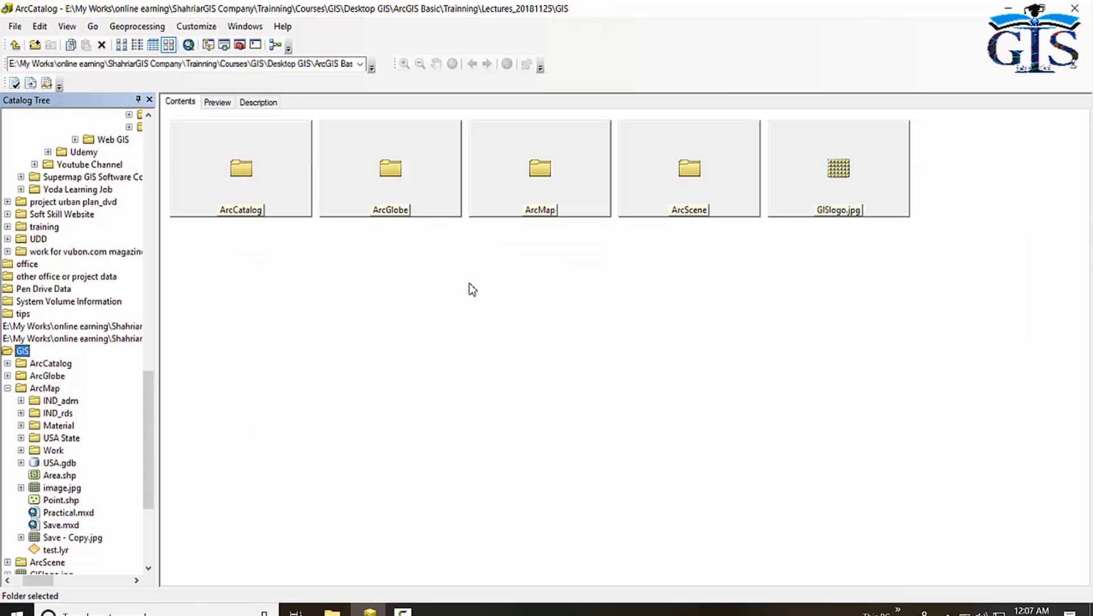
pyautogui.click(532, 178)
pyautogui.rightClick(533, 181)
pyautogui.moveTo(571, 269)
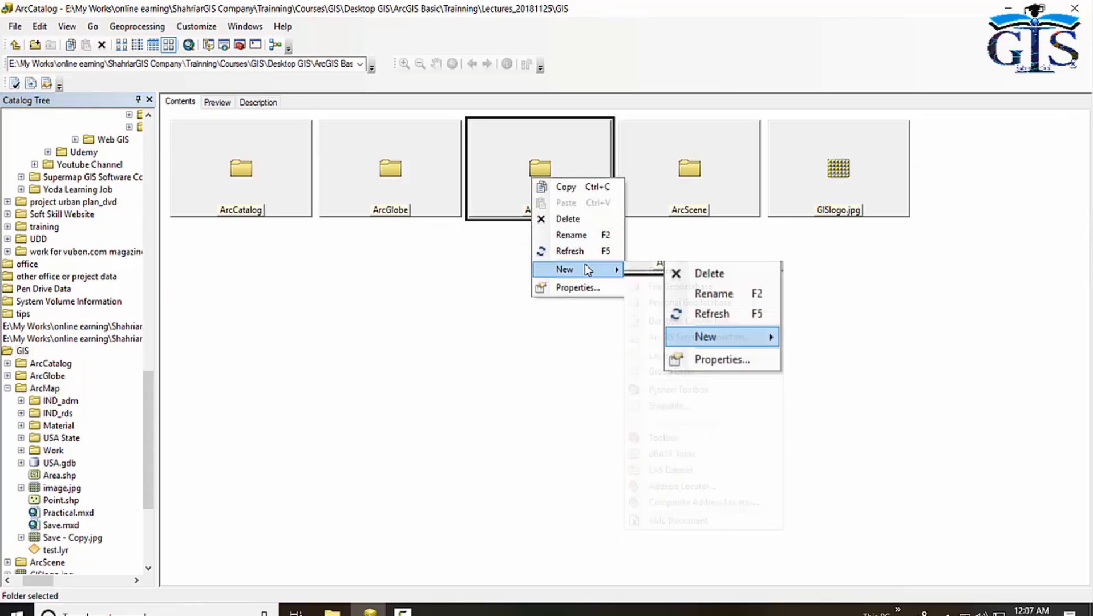
pyautogui.click(717, 405)
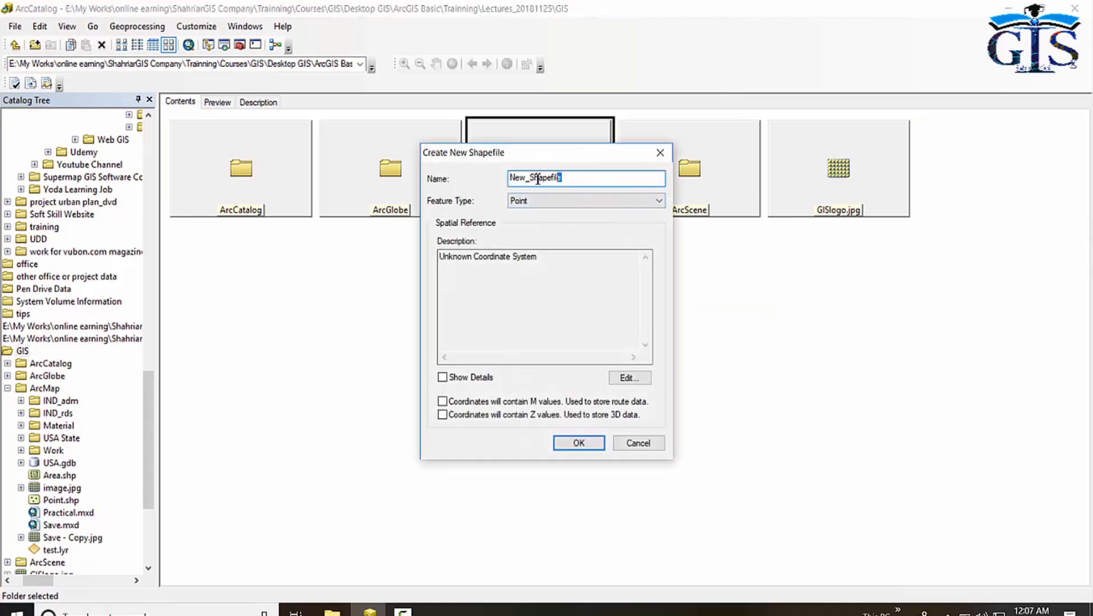
pyautogui.write('Road')
pyautogui.click(549, 200)
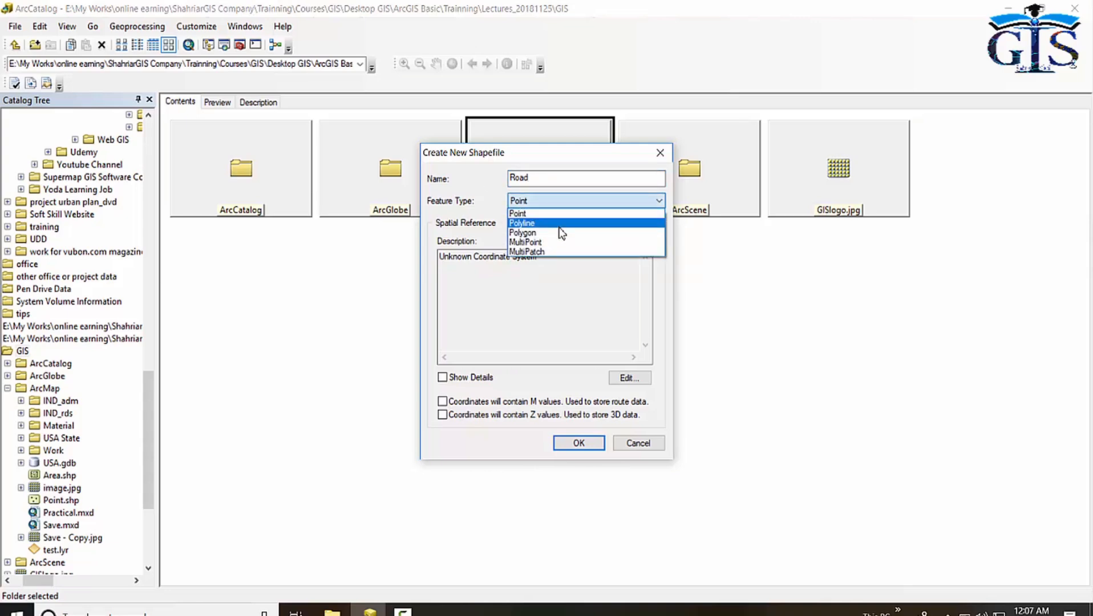
pyautogui.click(551, 224)
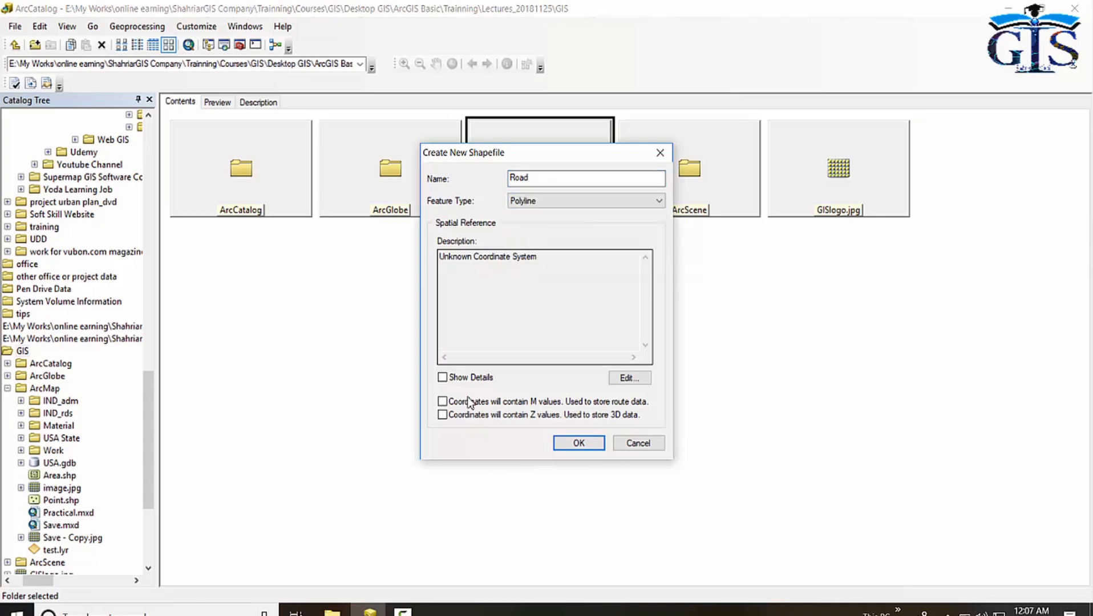
# Set the Road shapefile's spatial reference to the World geographic coordinate system WGS 1984, show details, and finish creating it.
pyautogui.click(629, 378)
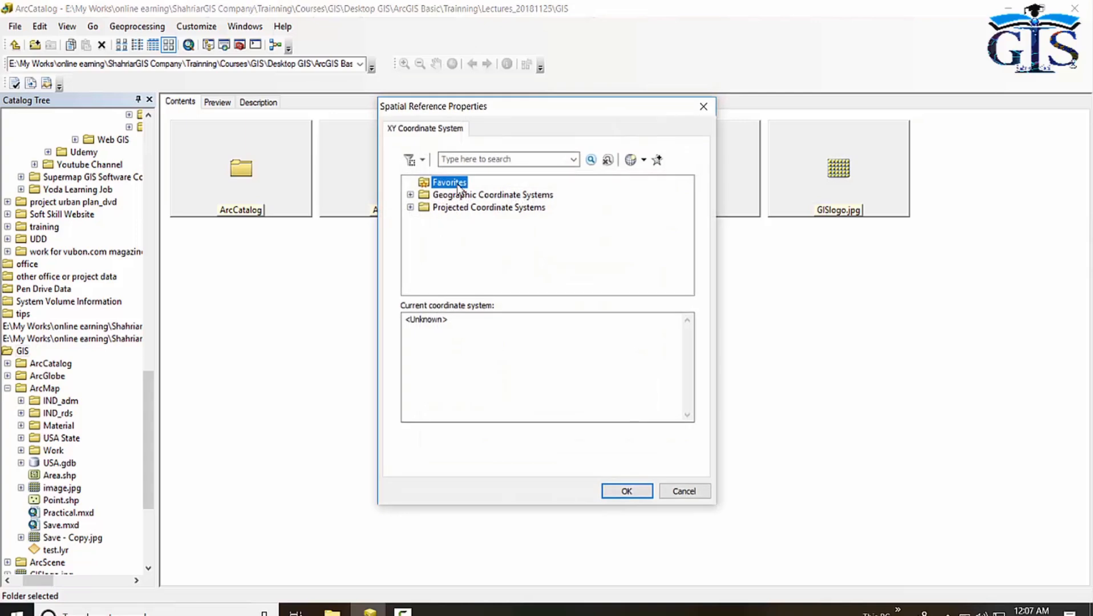
pyautogui.doubleClick(427, 195)
pyautogui.scroll(-3, 479, 263)
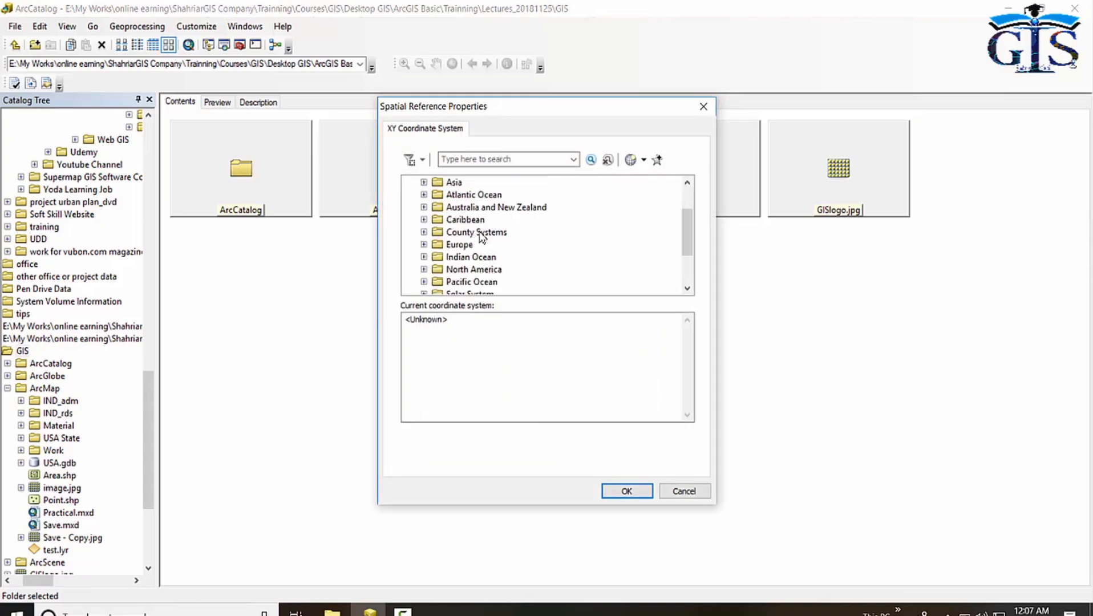
pyautogui.click(456, 269)
pyautogui.doubleClick(457, 269)
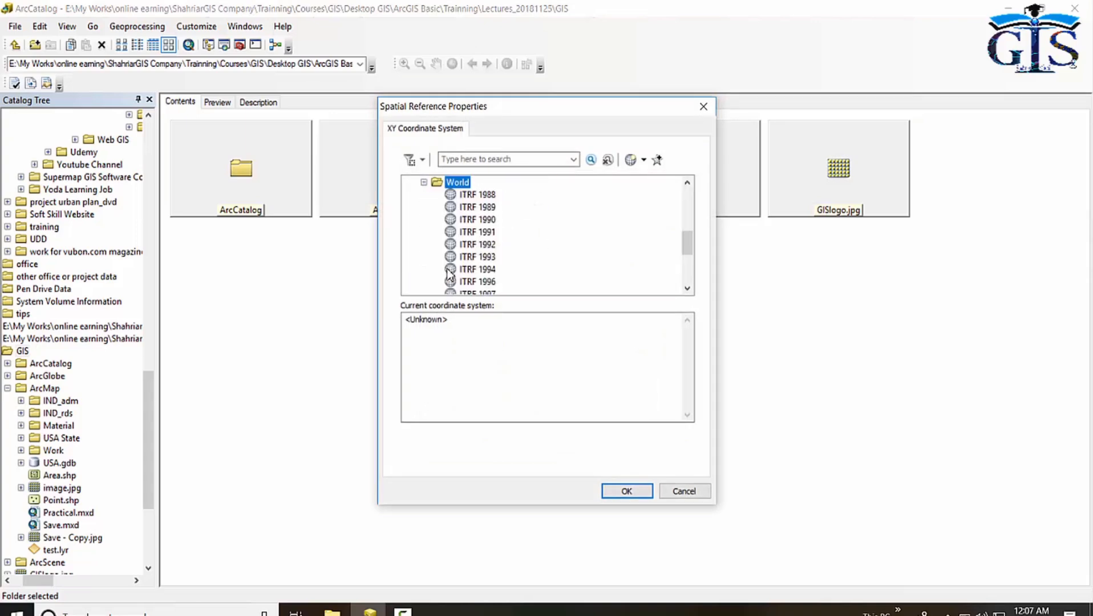
pyautogui.scroll(-3, 465, 277)
pyautogui.click(477, 282)
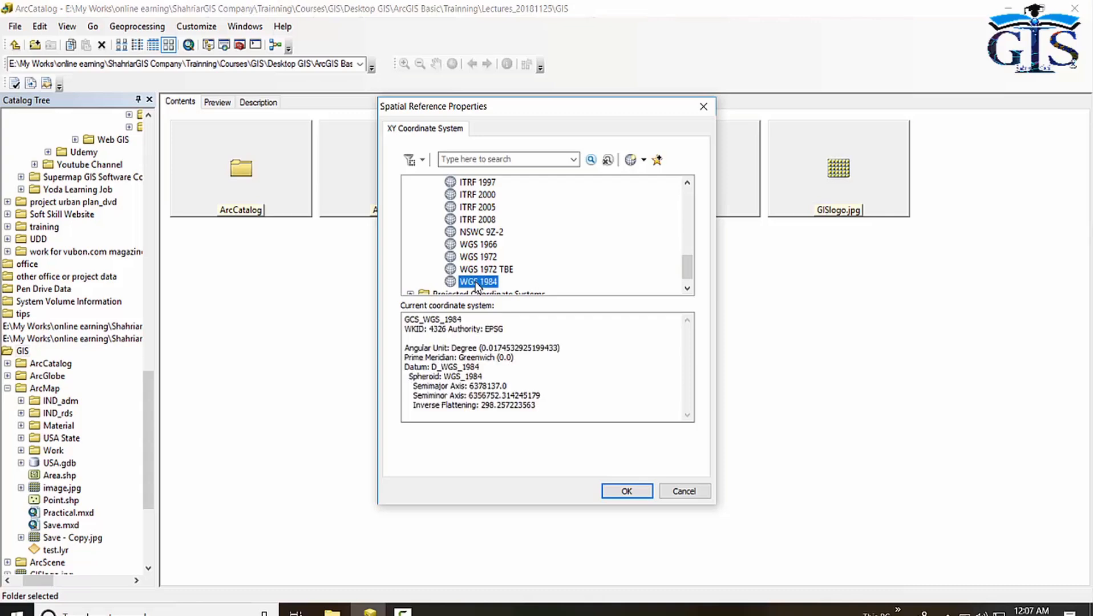
pyautogui.click(636, 490)
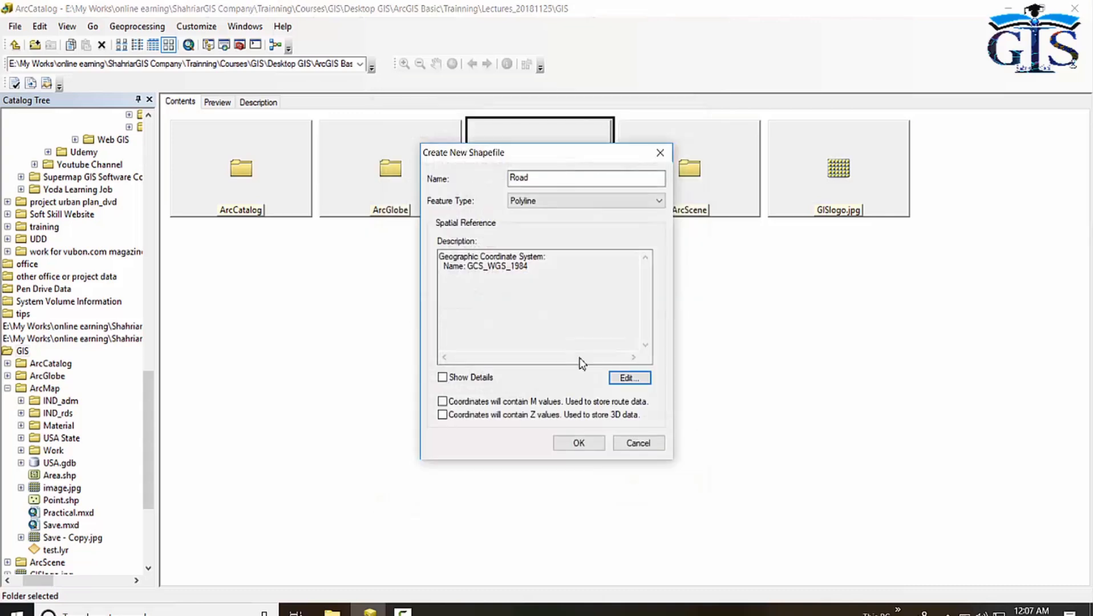
pyautogui.click(443, 377)
pyautogui.click(581, 443)
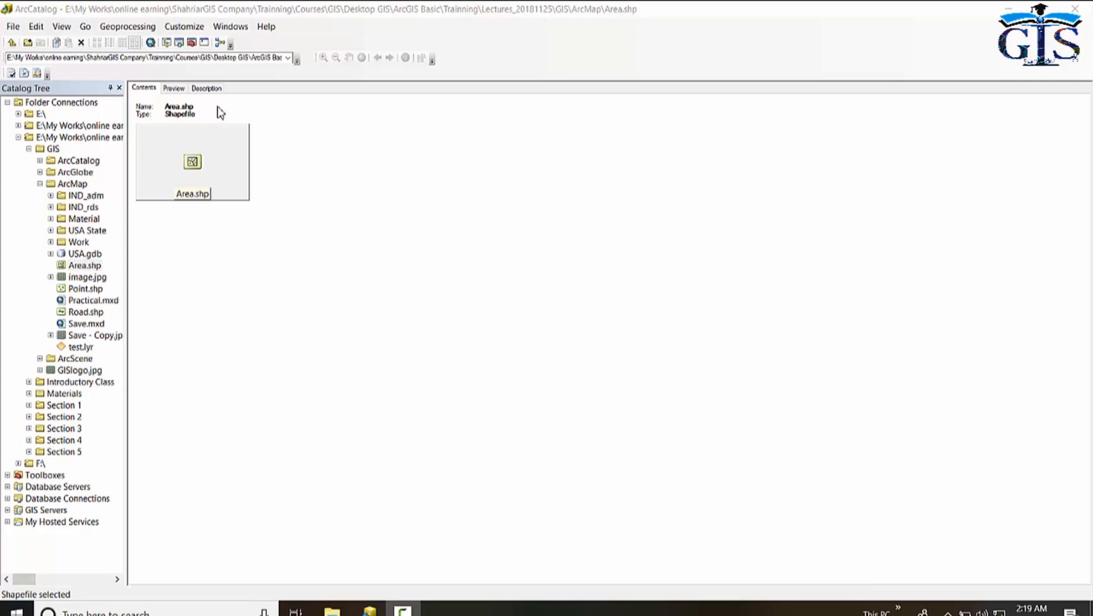
# Review the Area shapefile's description metadata, scrolling down to its spatial reference section.
pyautogui.click(205, 91)
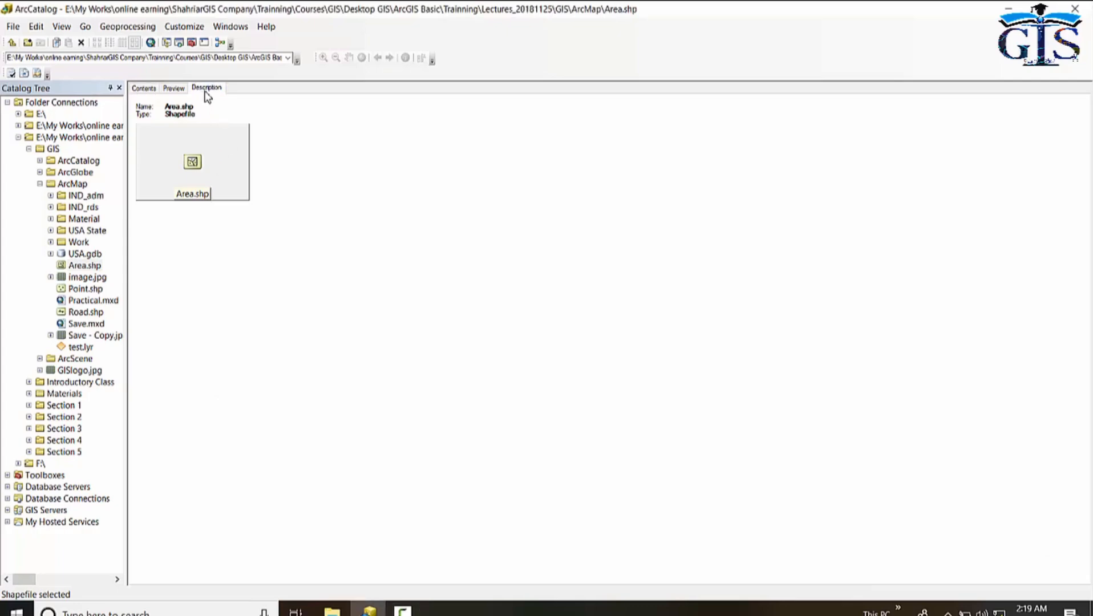
pyautogui.click(137, 91)
pyautogui.click(208, 90)
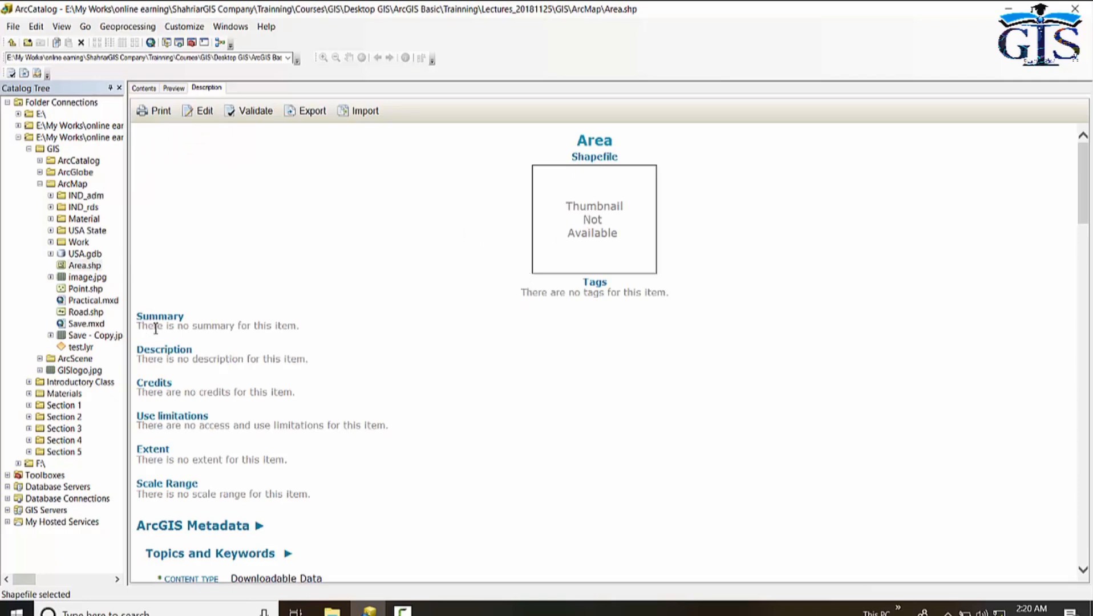
pyautogui.moveTo(155, 329); pyautogui.dragTo(293, 330)
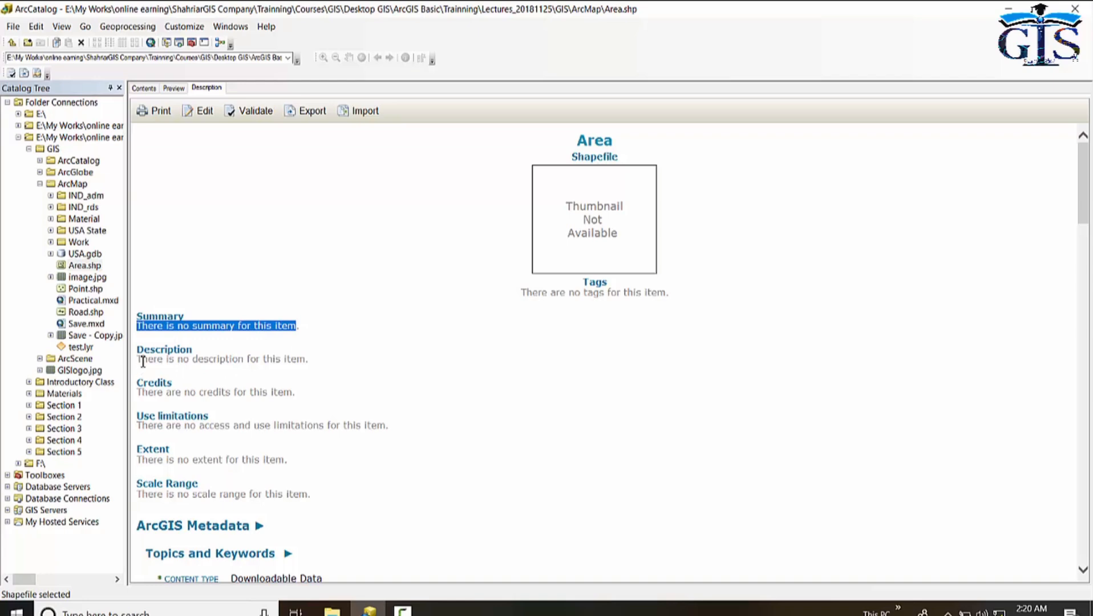
pyautogui.moveTo(138, 359); pyautogui.dragTo(344, 366)
pyautogui.scroll(-2, 371, 369)
pyautogui.scroll(-1, 370, 369)
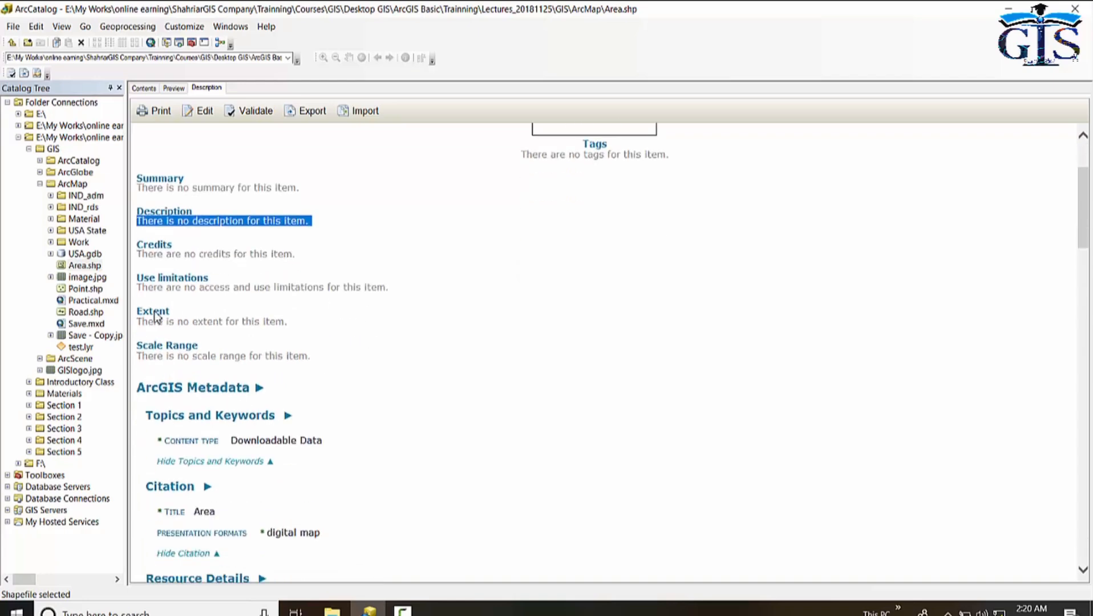
pyautogui.scroll(3, 507, 329)
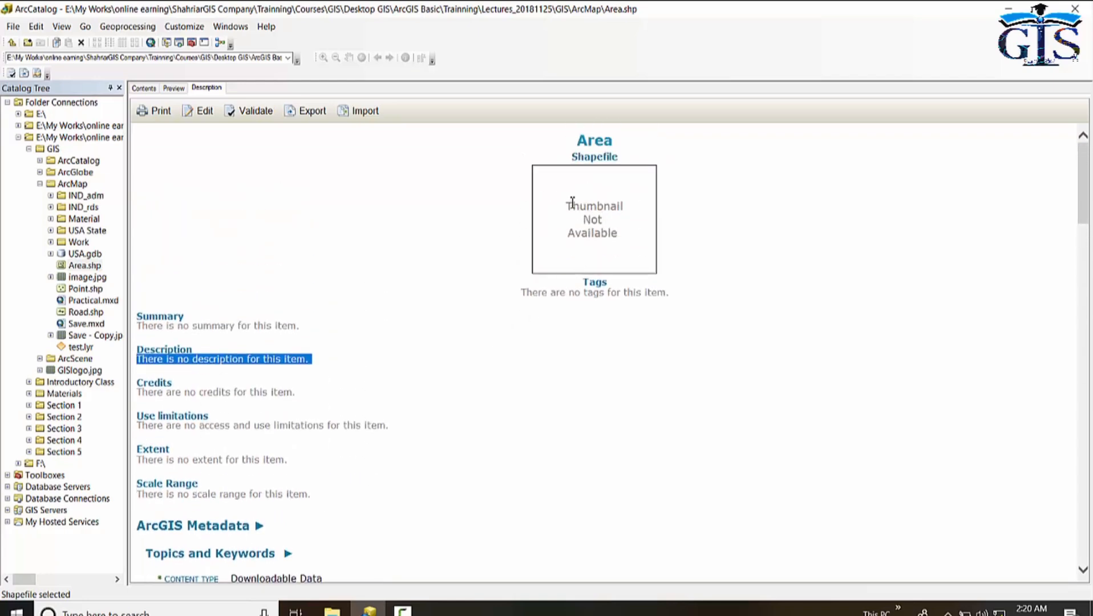
pyautogui.moveTo(567, 202); pyautogui.dragTo(619, 250)
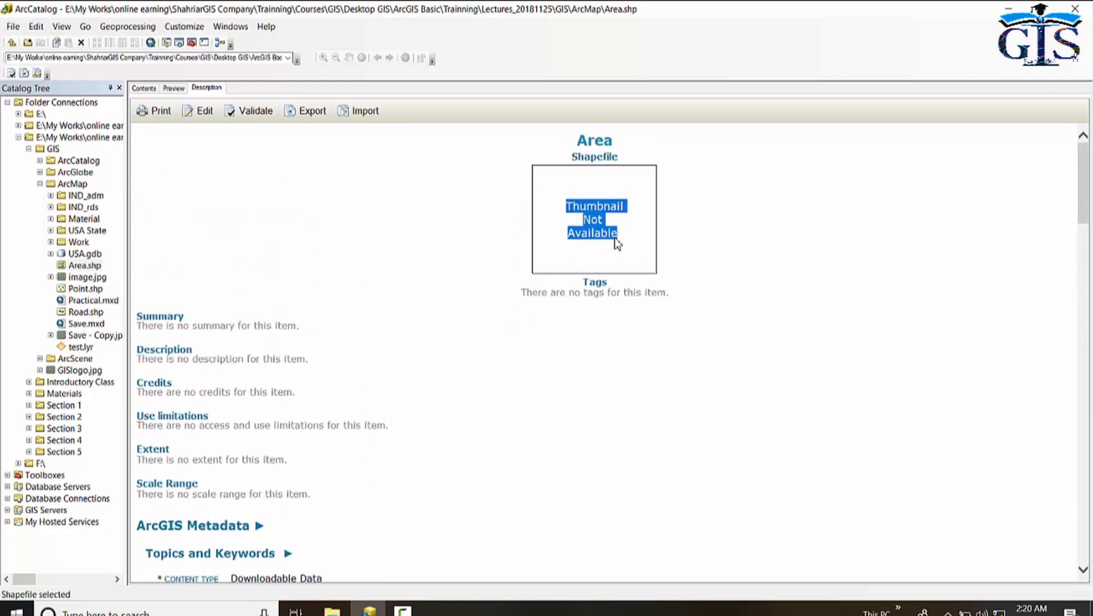
pyautogui.click(586, 222)
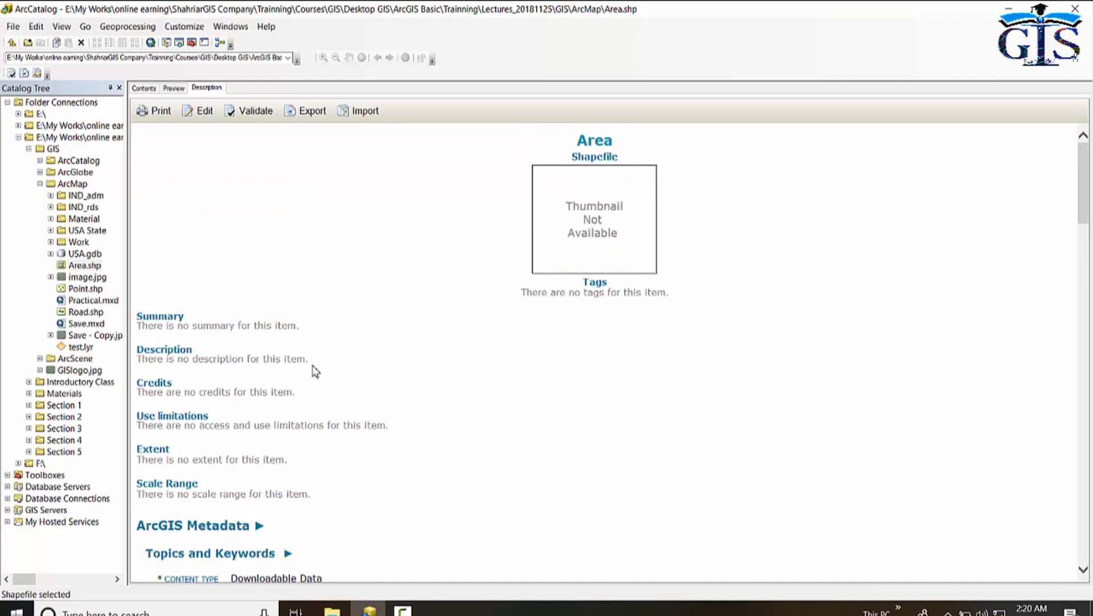
pyautogui.scroll(-5, 373, 422)
pyautogui.scroll(-1, 417, 393)
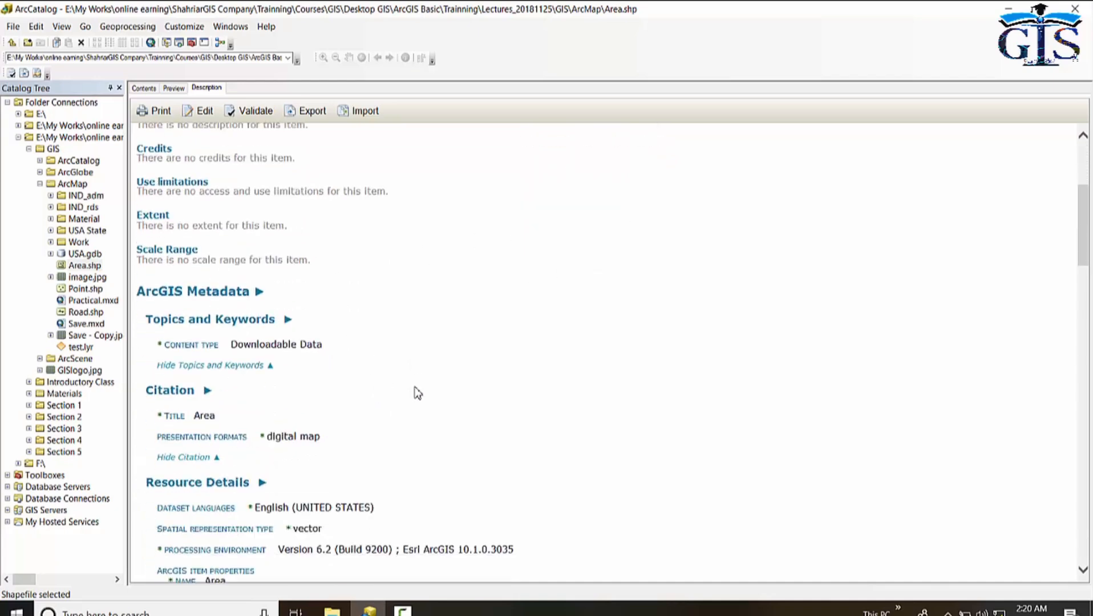
pyautogui.scroll(-3, 417, 393)
pyautogui.scroll(-15, 458, 382)
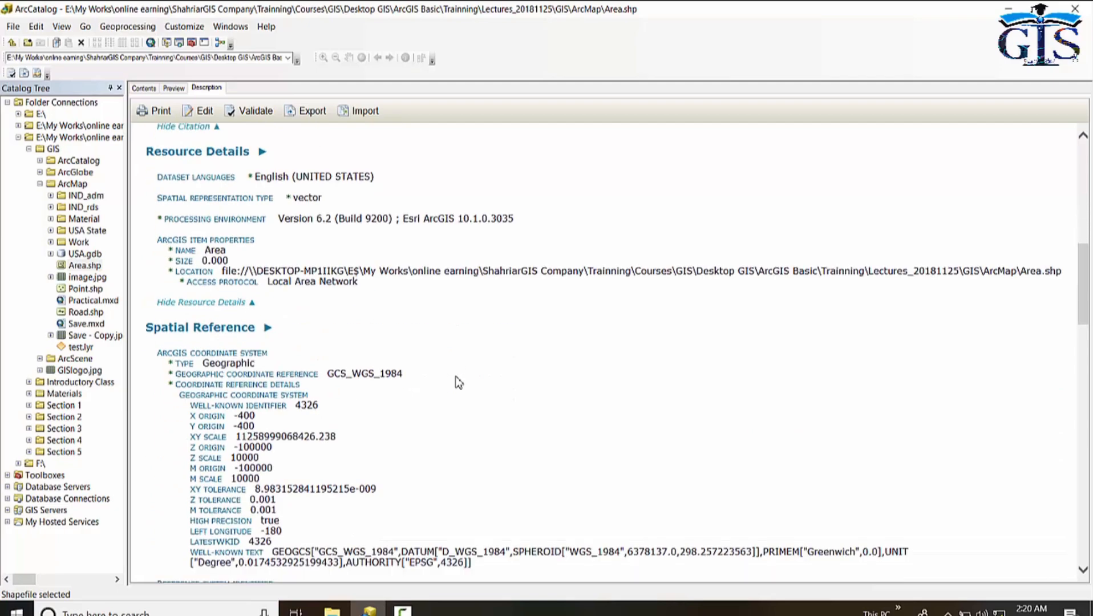
# Review the metadata style in ArcCatalog Options, choosing ISO 19139 Metadata Implementation Specification, and close the dialog.
pyautogui.scroll(20, 459, 382)
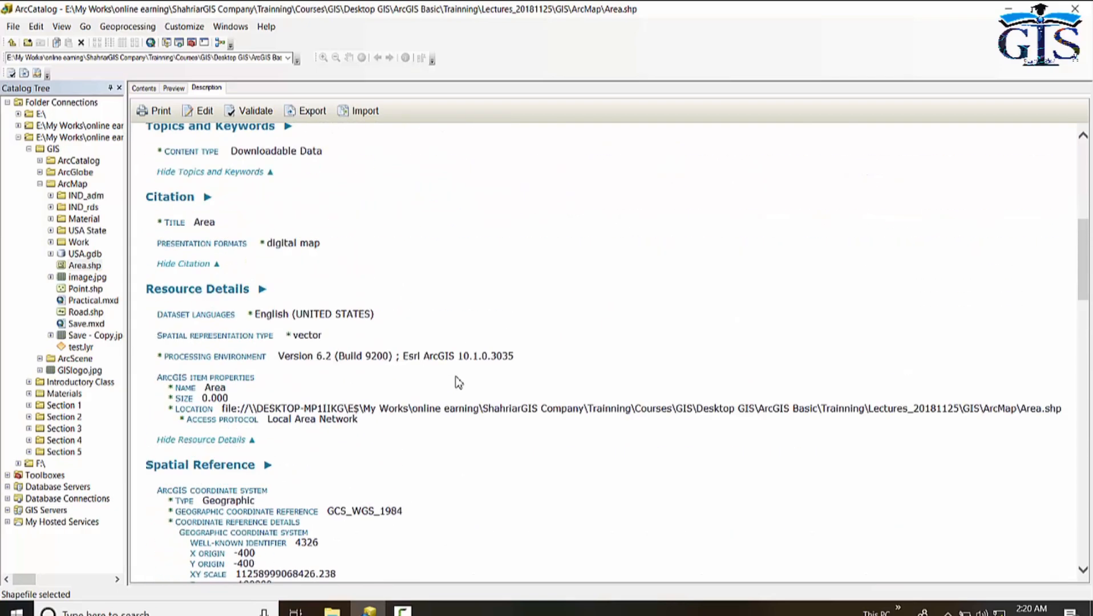
pyautogui.scroll(3, 459, 383)
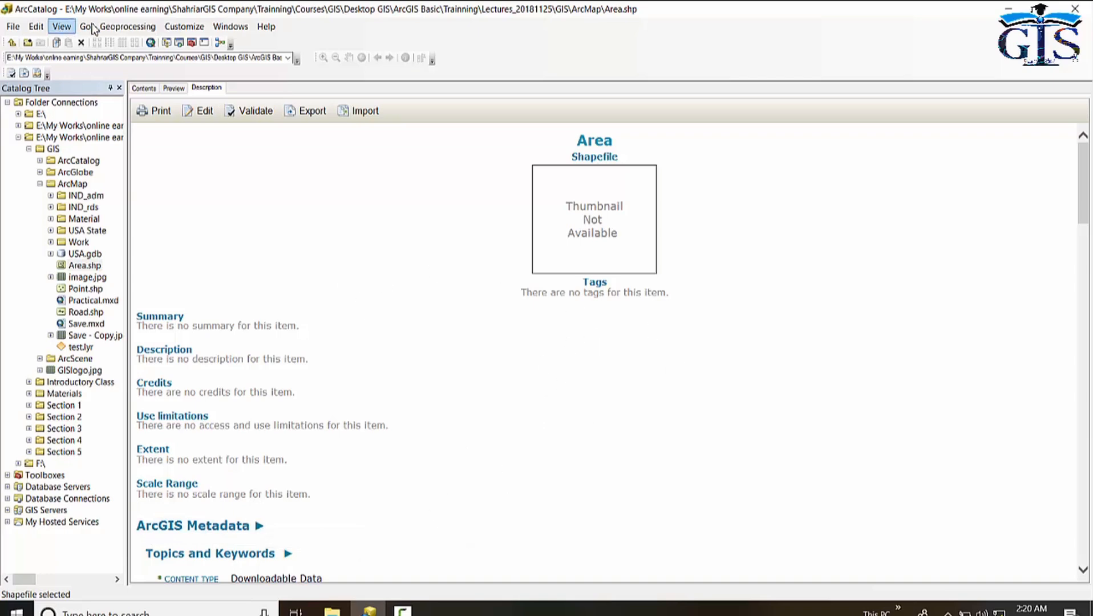
pyautogui.click(184, 29)
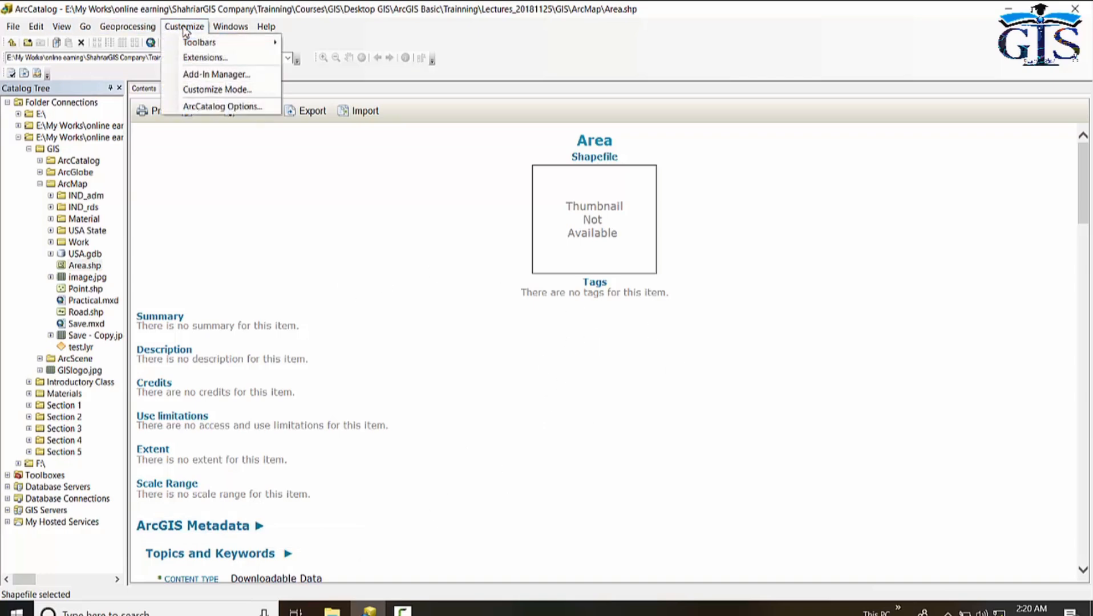
pyautogui.click(253, 107)
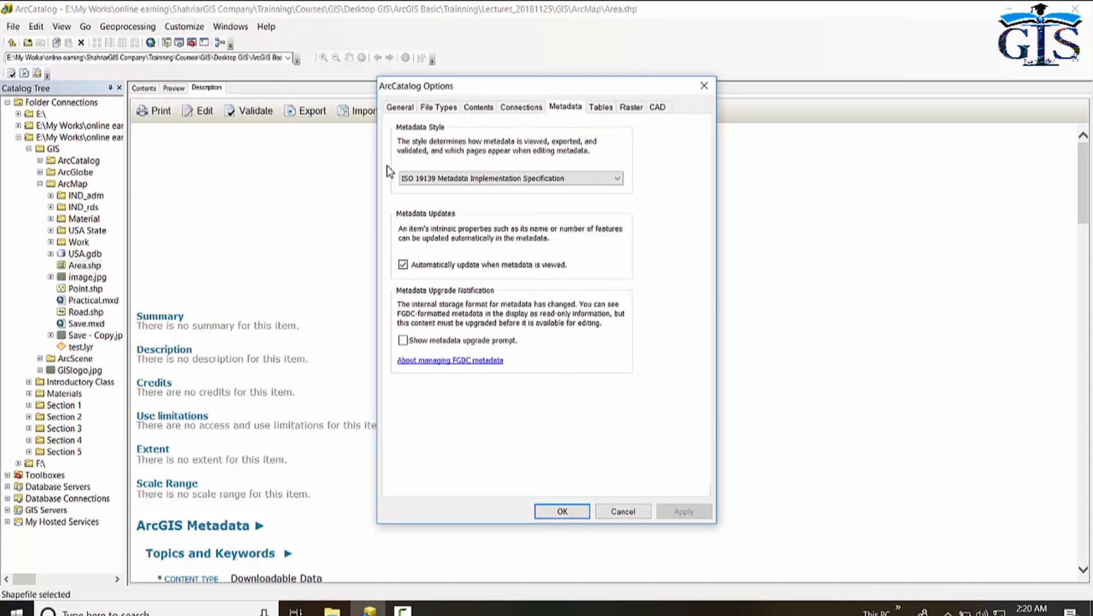
pyautogui.moveTo(536, 84); pyautogui.dragTo(486, 57)
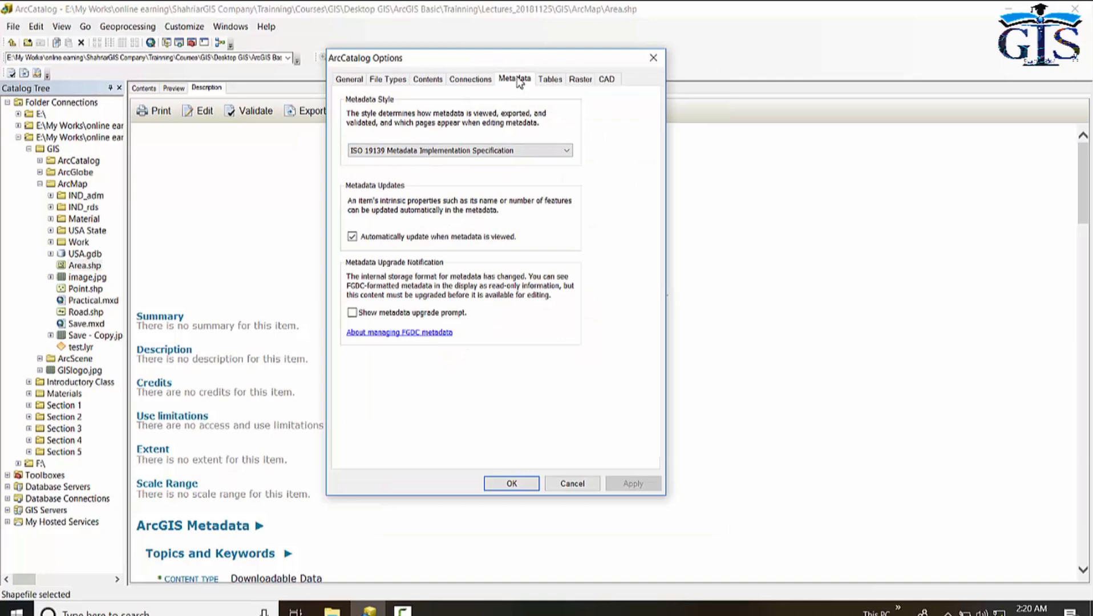
pyautogui.click(507, 150)
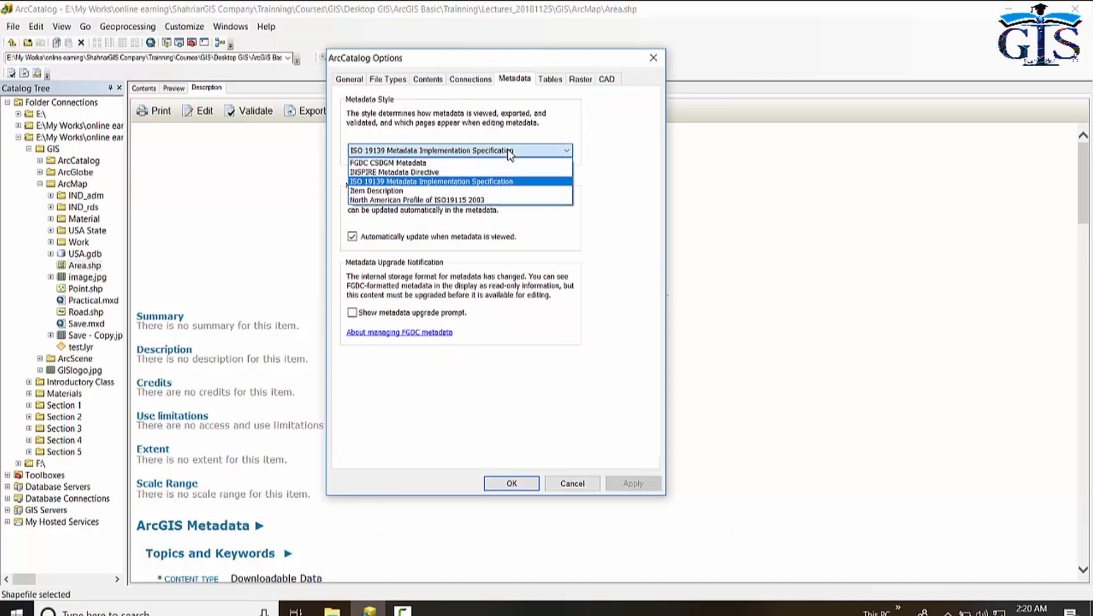
pyautogui.click(536, 187)
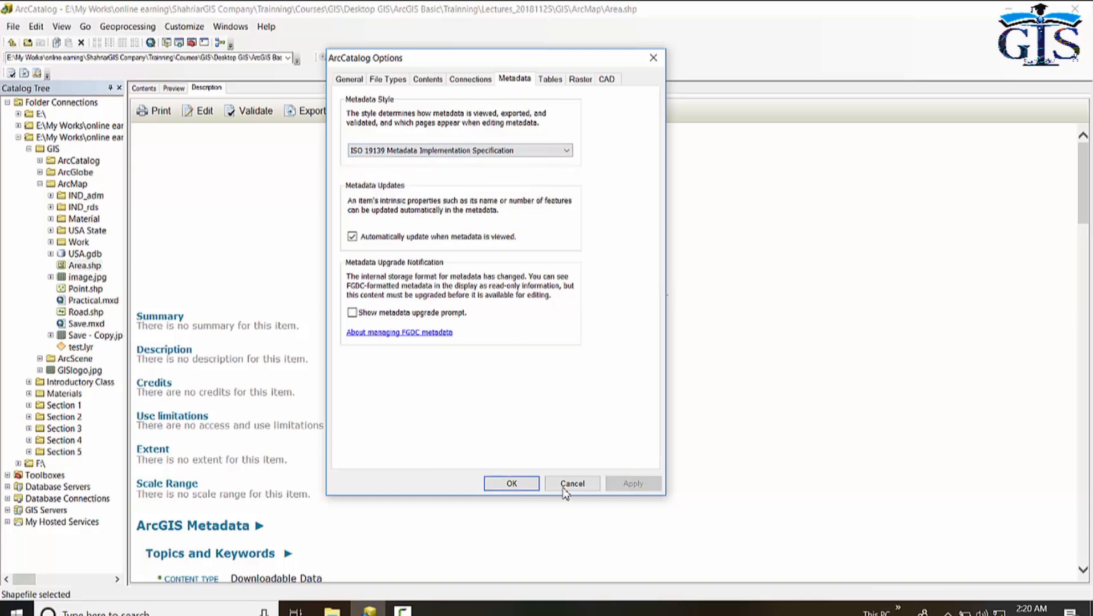
pyautogui.click(515, 483)
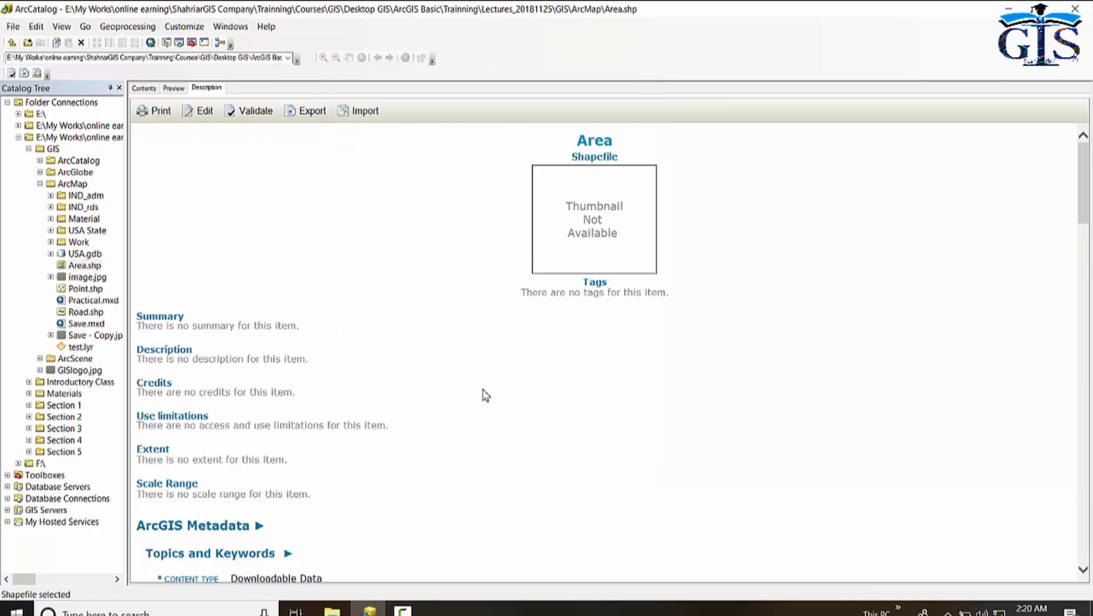
# Open the Area shapefile's metadata for editing and set its title to State Boundary.
pyautogui.scroll(-2, 484, 394)
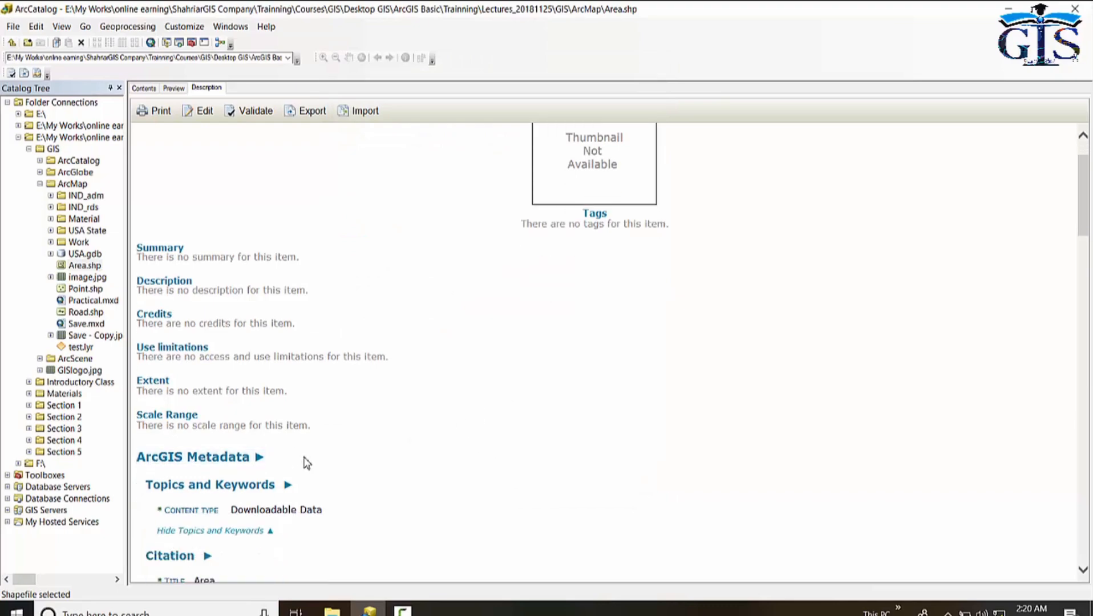
pyautogui.scroll(-8, 304, 461)
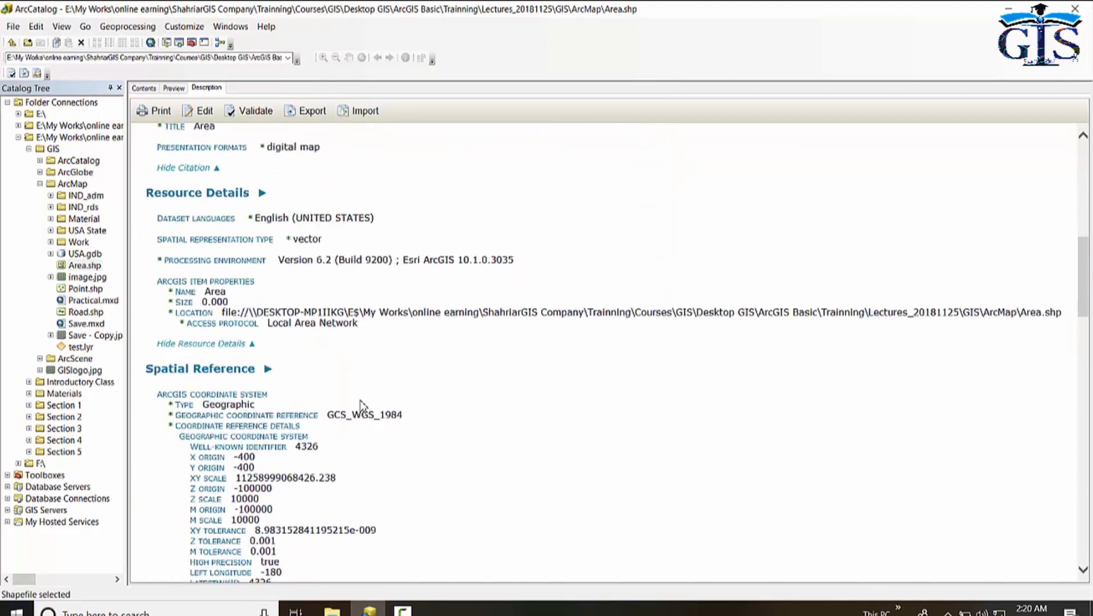
pyautogui.scroll(-8, 360, 404)
pyautogui.scroll(15, 361, 408)
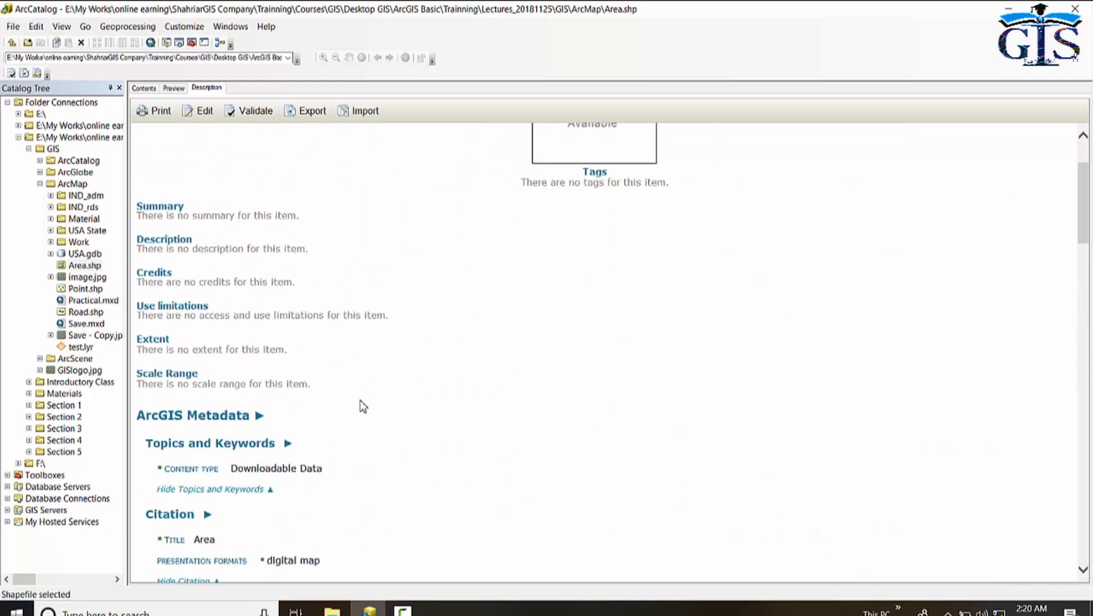
pyautogui.scroll(2, 363, 407)
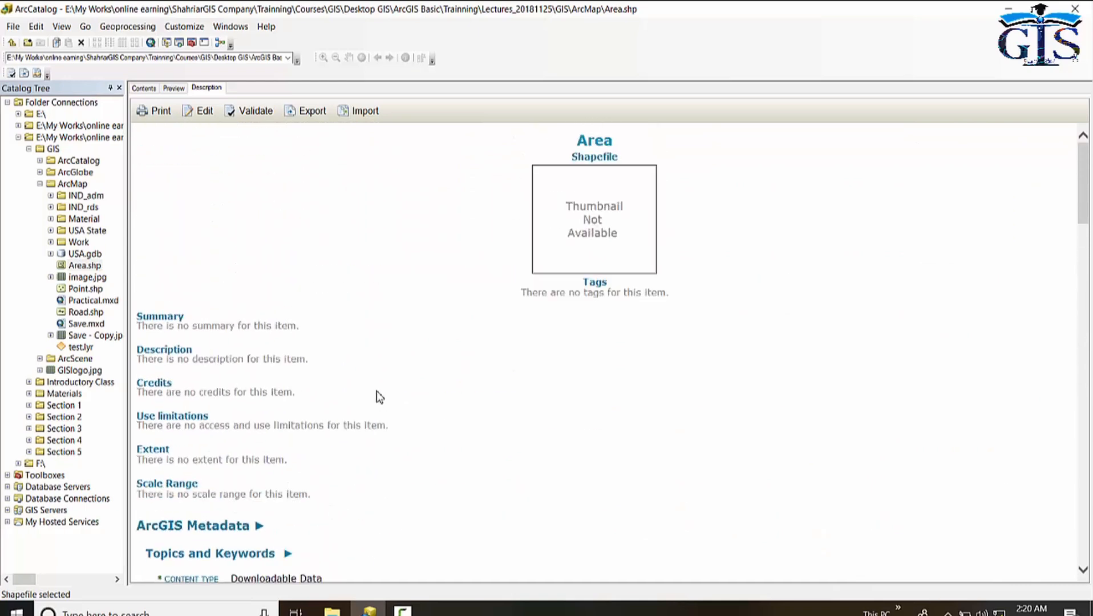
pyautogui.click(200, 112)
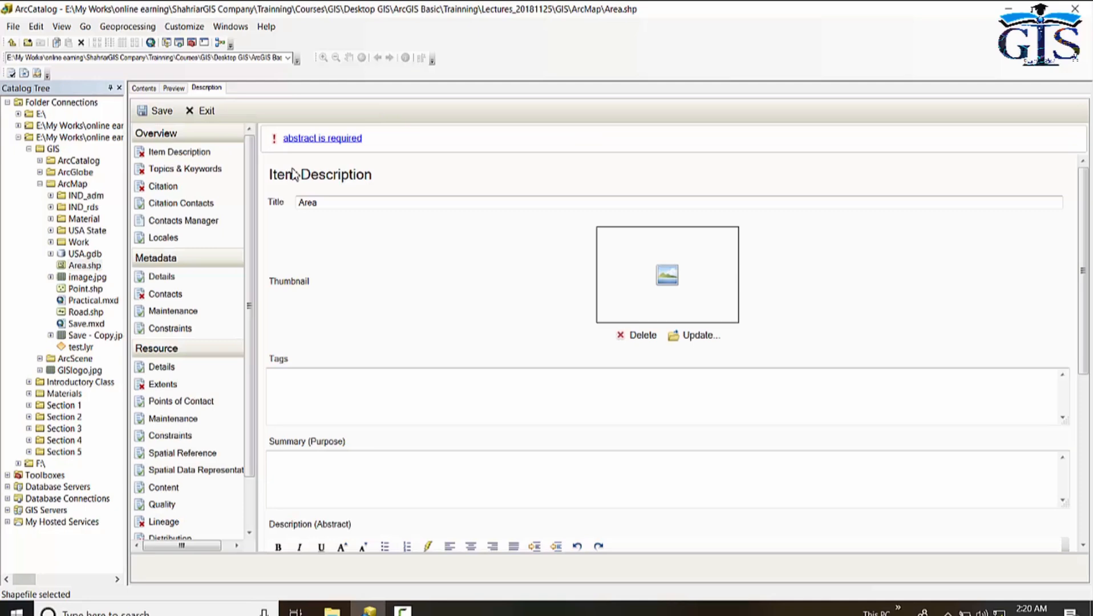
pyautogui.click(332, 203)
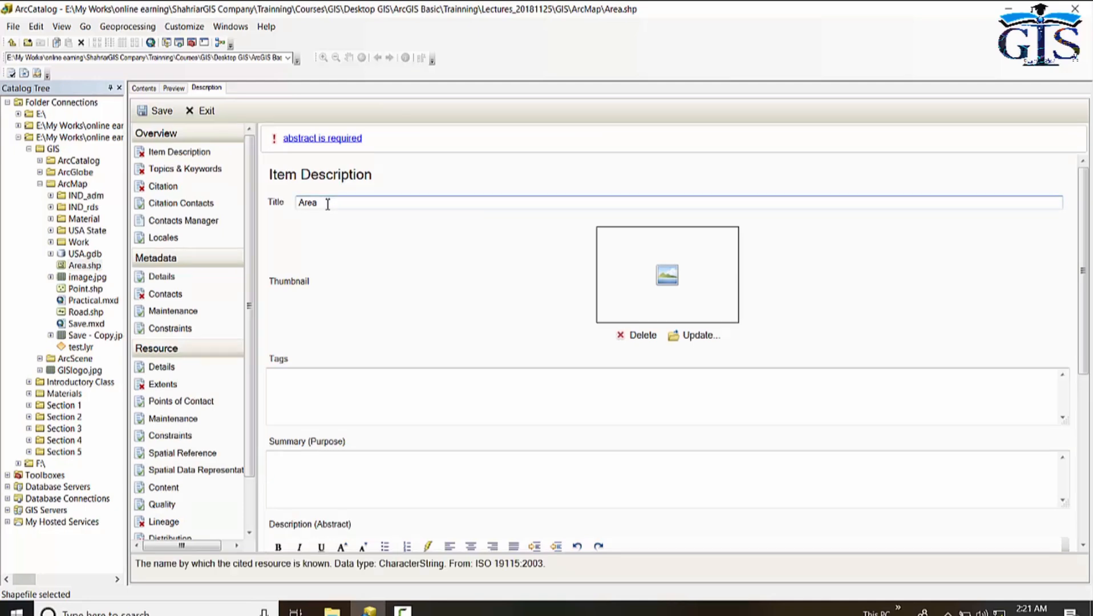
pyautogui.moveTo(328, 204); pyautogui.dragTo(289, 205)
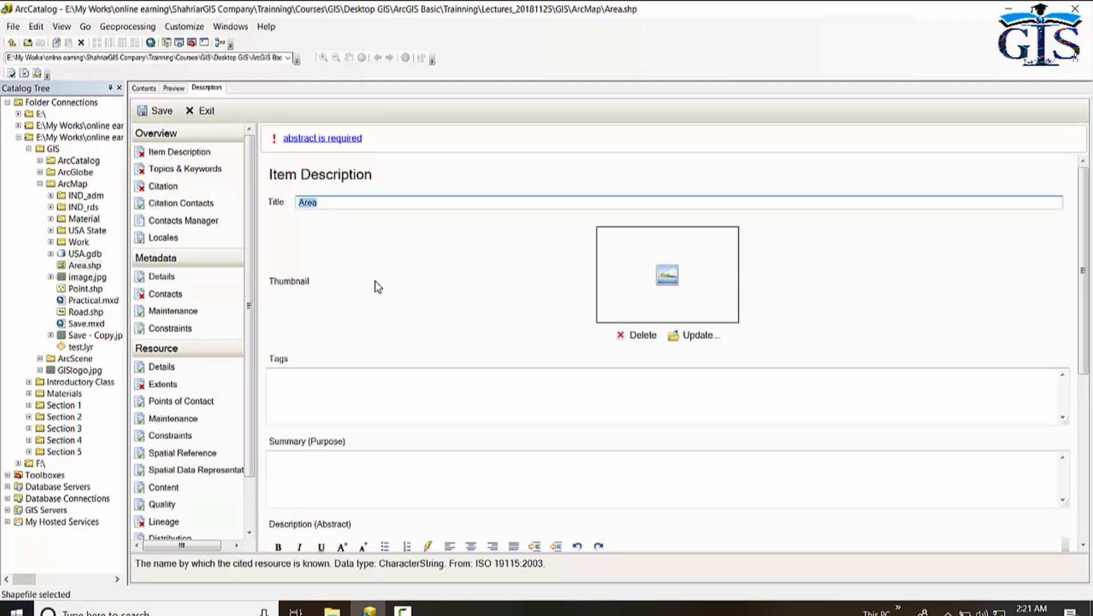
pyautogui.write('State Boundary')
# Update the metadata thumbnail with logo-for-shahriargis.gif from the Company logo folder.
pyautogui.click(695, 338)
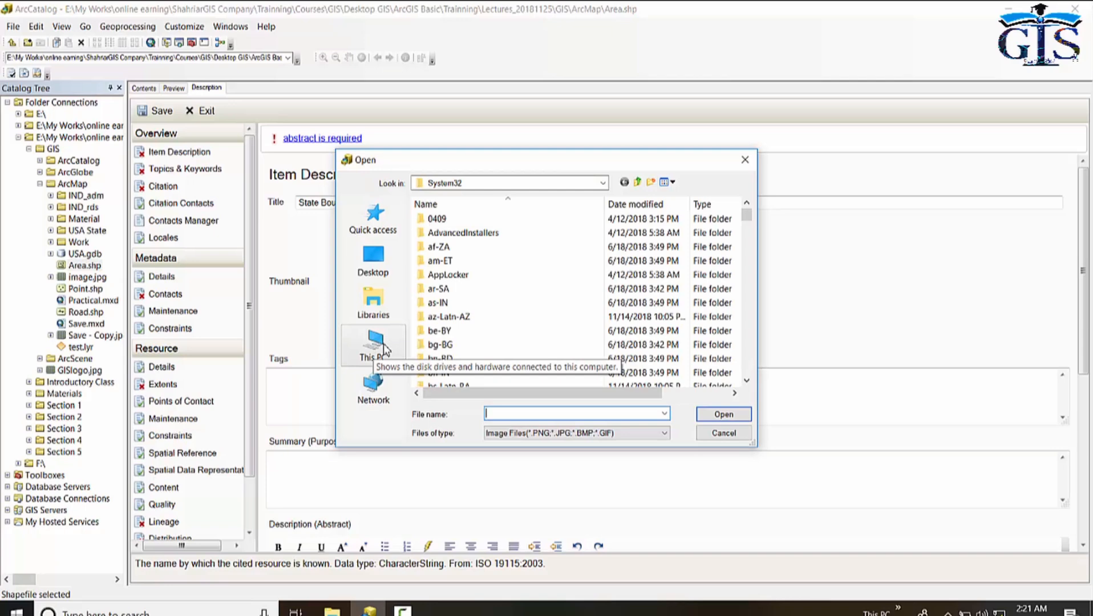
pyautogui.click(383, 348)
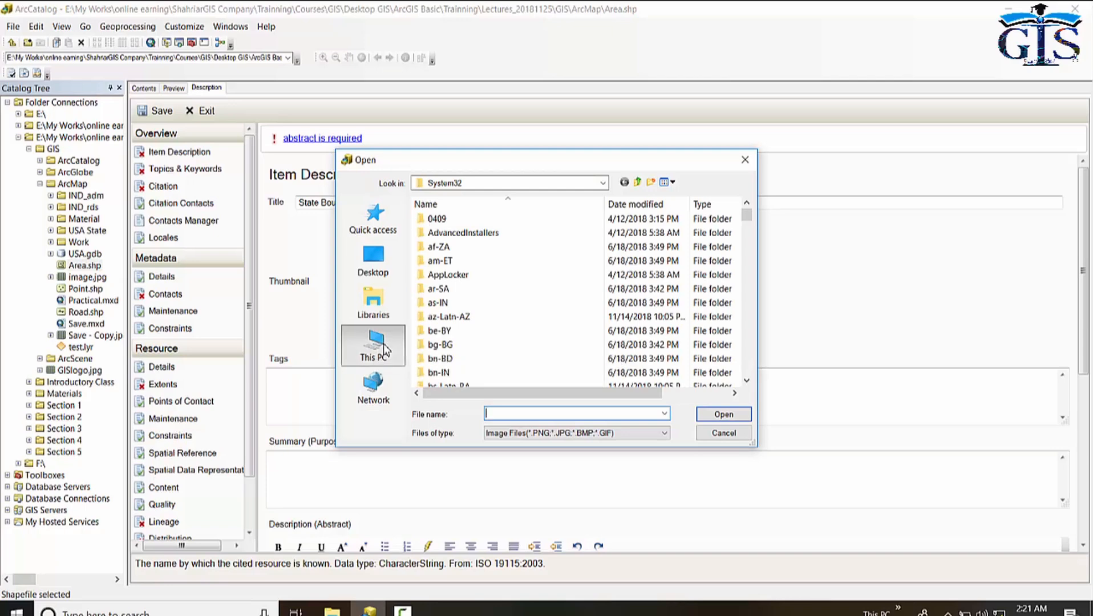
pyautogui.scroll(-2, 582, 319)
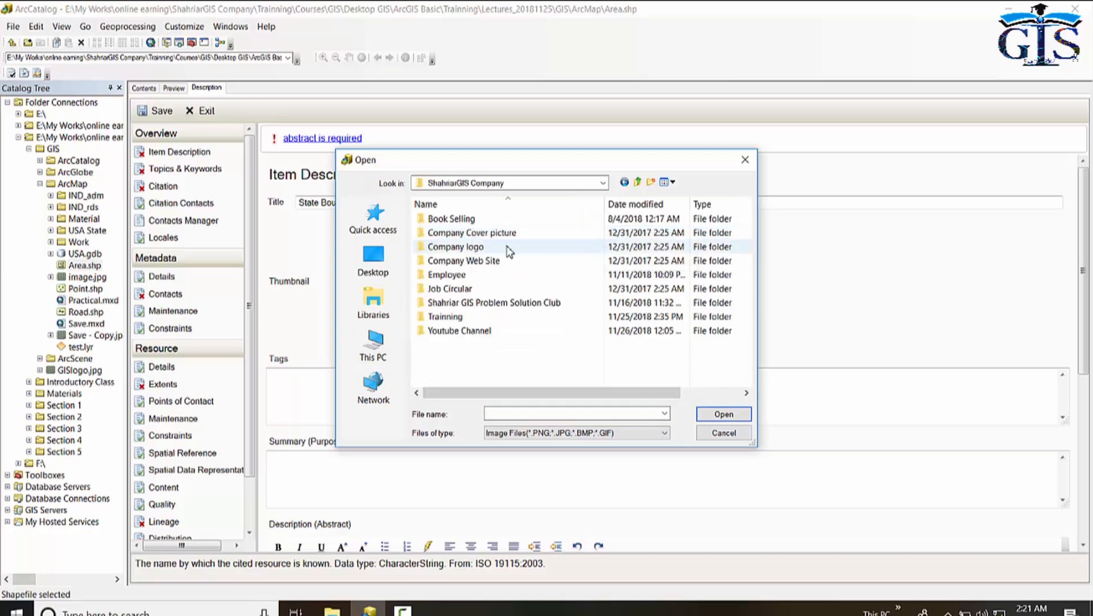
pyautogui.doubleClick(505, 245)
pyautogui.doubleClick(569, 240)
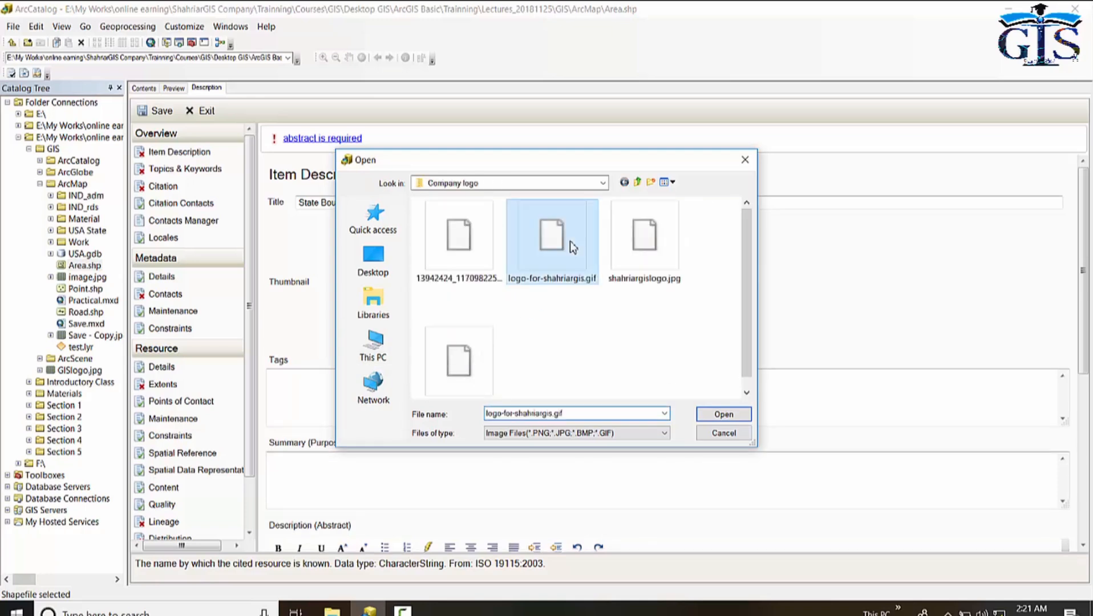
# Fill in the summary as GIS Trainning Purpose and the description as How to add Metadata.
pyautogui.scroll(-3, 357, 403)
pyautogui.click(357, 403)
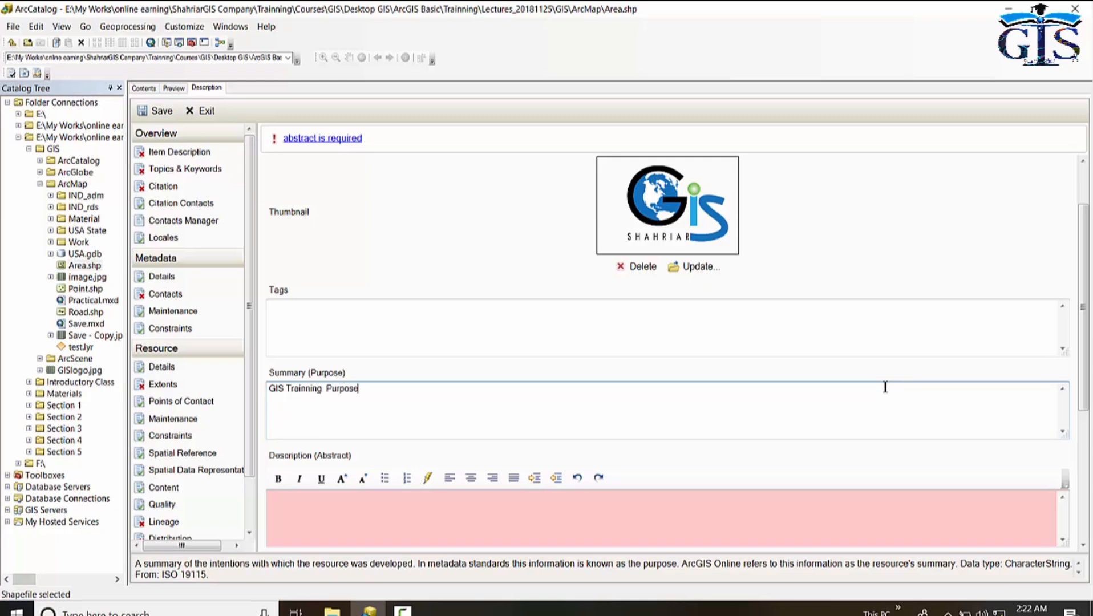
pyautogui.scroll(-3, 352, 401)
pyautogui.click(352, 401)
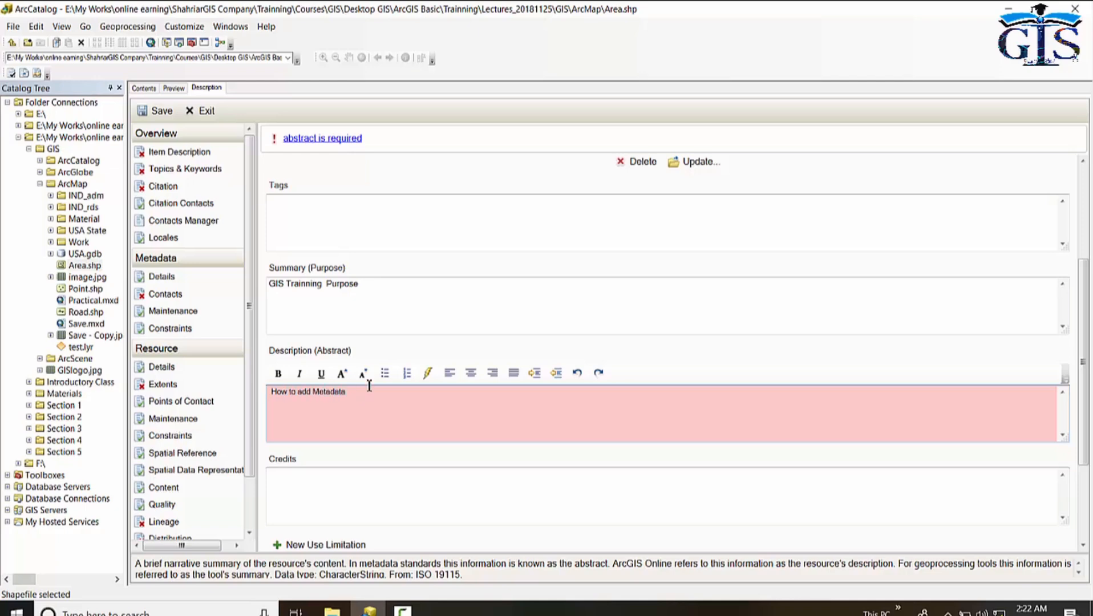
# Save the edited item description metadata.
pyautogui.scroll(-3, 369, 387)
pyautogui.click(402, 364)
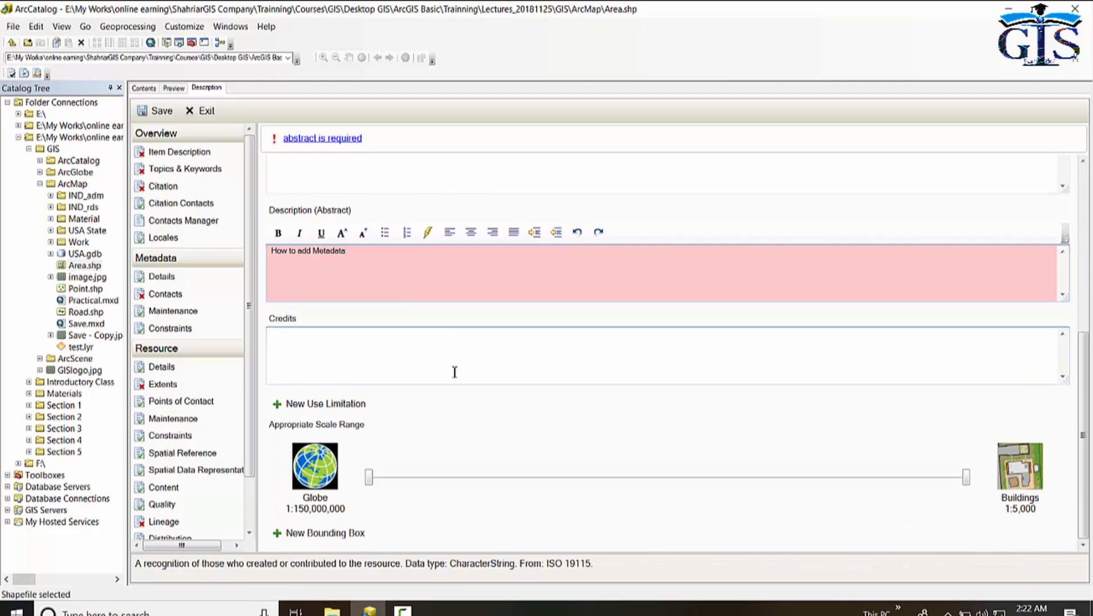
pyautogui.scroll(4, 454, 372)
pyautogui.scroll(5, 430, 357)
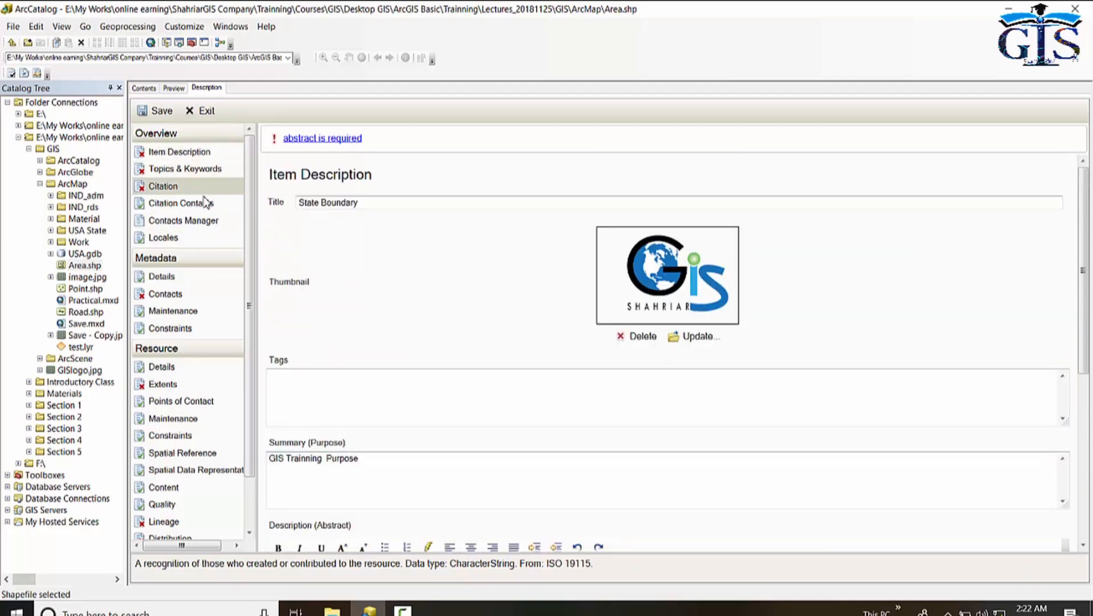
pyautogui.scroll(-7, 448, 268)
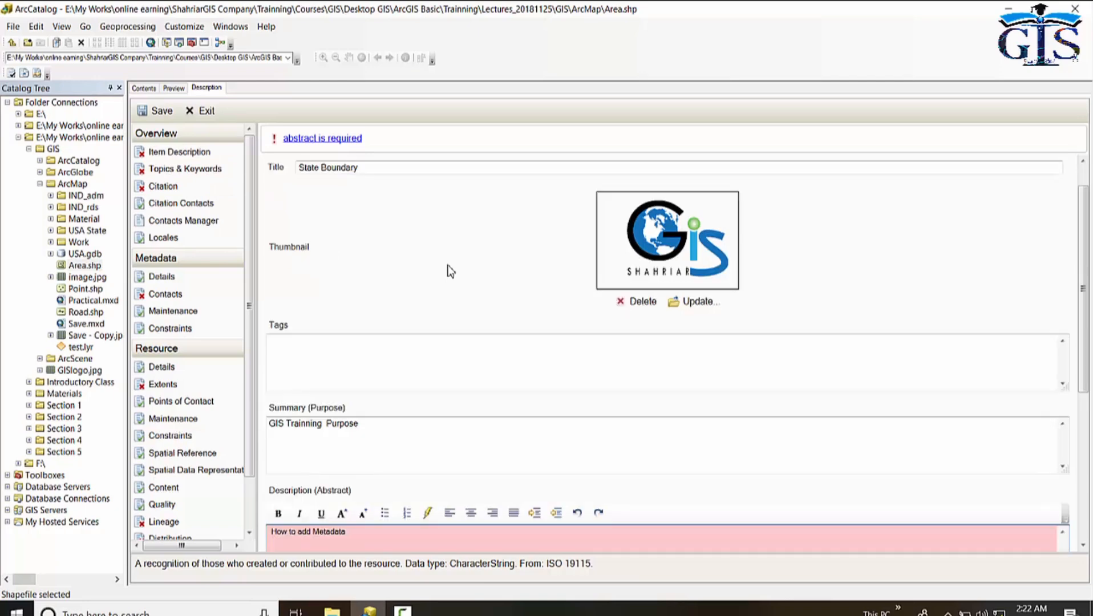
pyautogui.scroll(7, 450, 269)
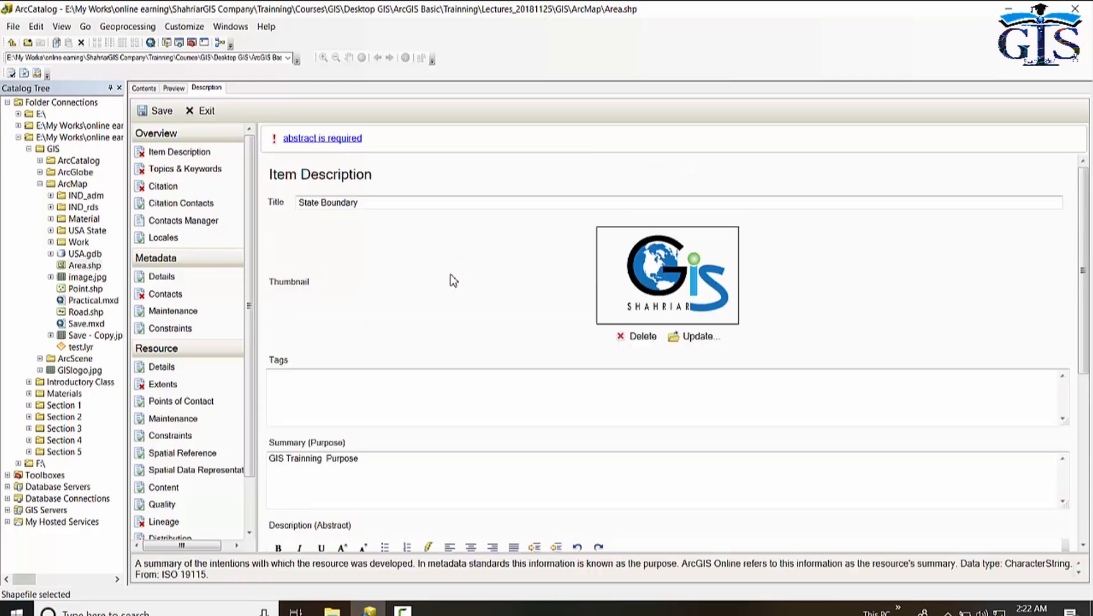
pyautogui.click(161, 113)
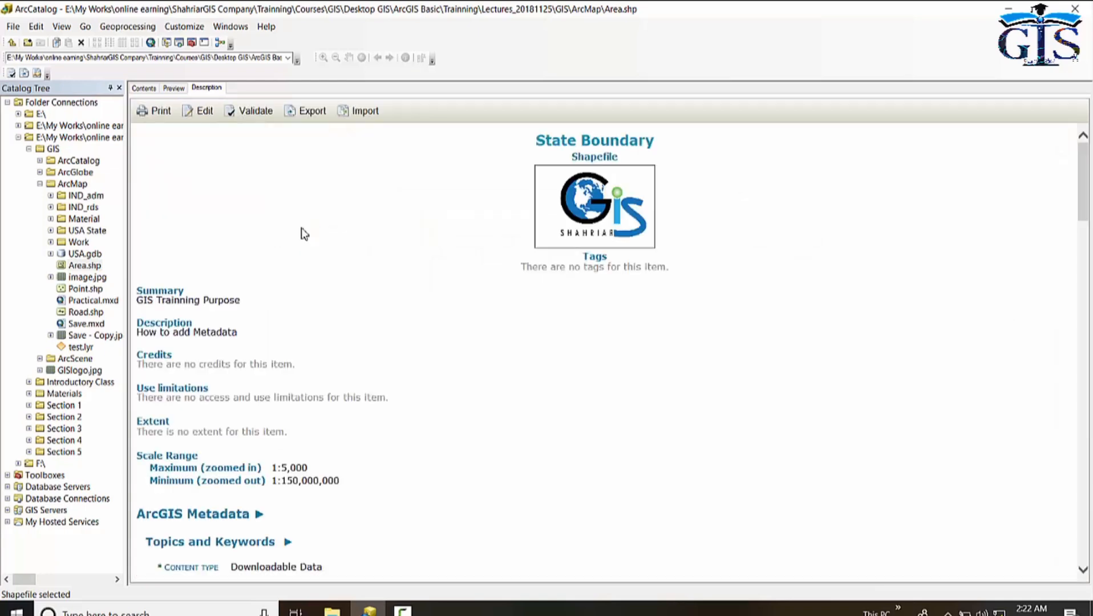
# Review the saved State Boundary description metadata.
pyautogui.scroll(-4, 396, 307)
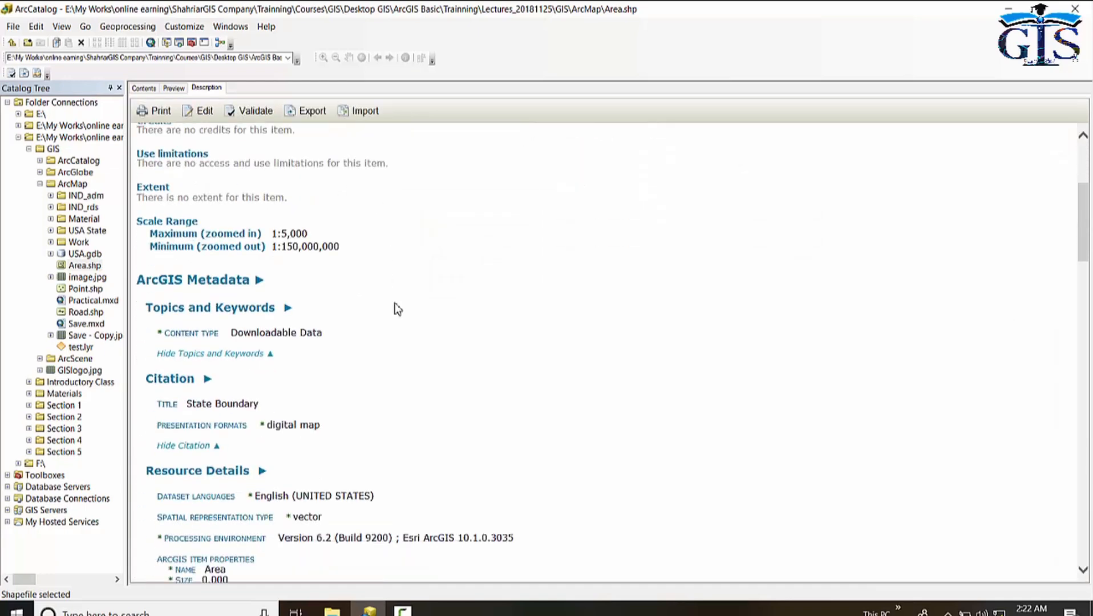
pyautogui.scroll(-5, 399, 308)
pyautogui.scroll(10, 399, 307)
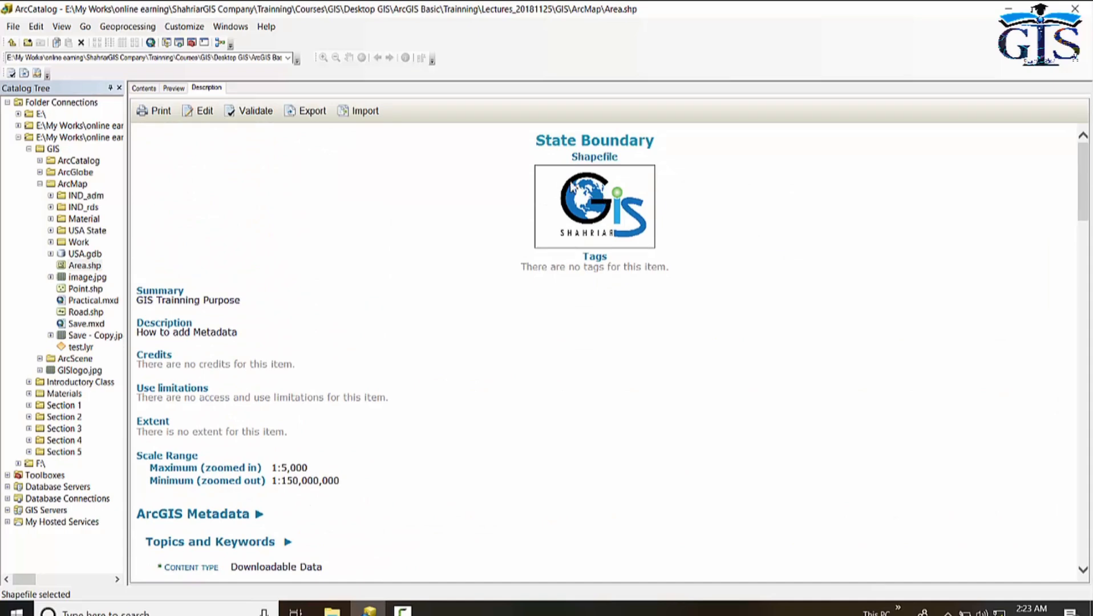
pyautogui.moveTo(540, 140); pyautogui.dragTo(663, 136)
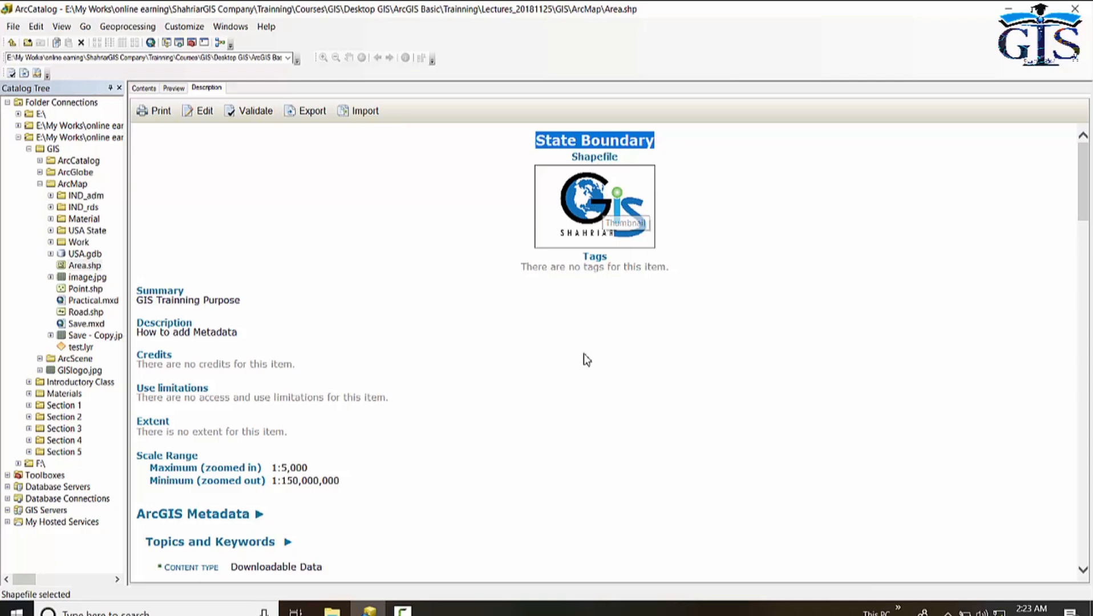
pyautogui.click(481, 271)
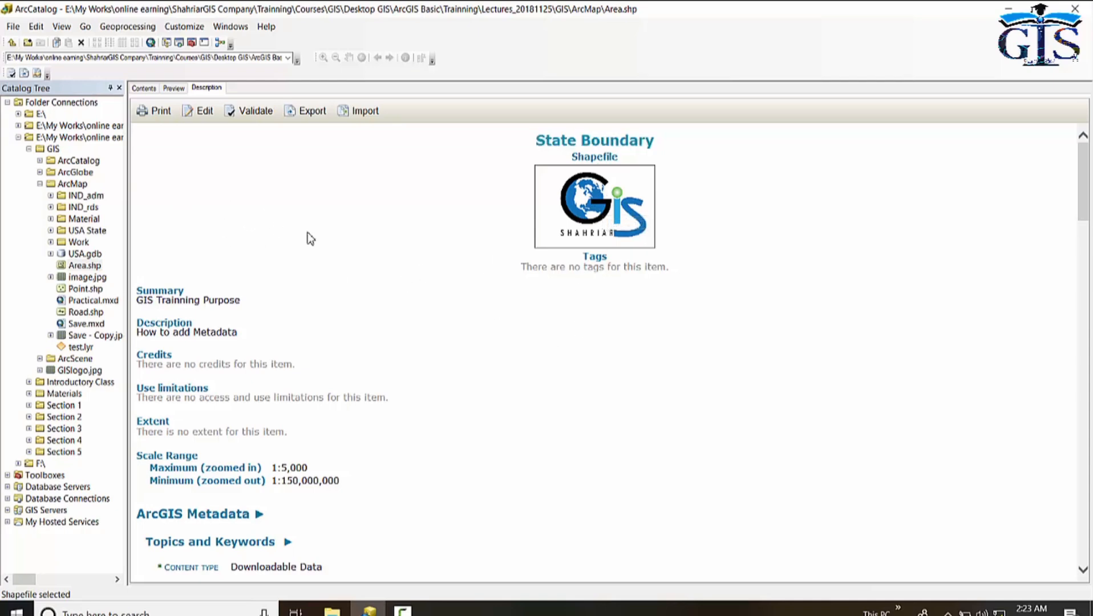
# Open the metadata editor, go to the citation contacts and add a new contact with the contact person's name.
pyautogui.click(205, 113)
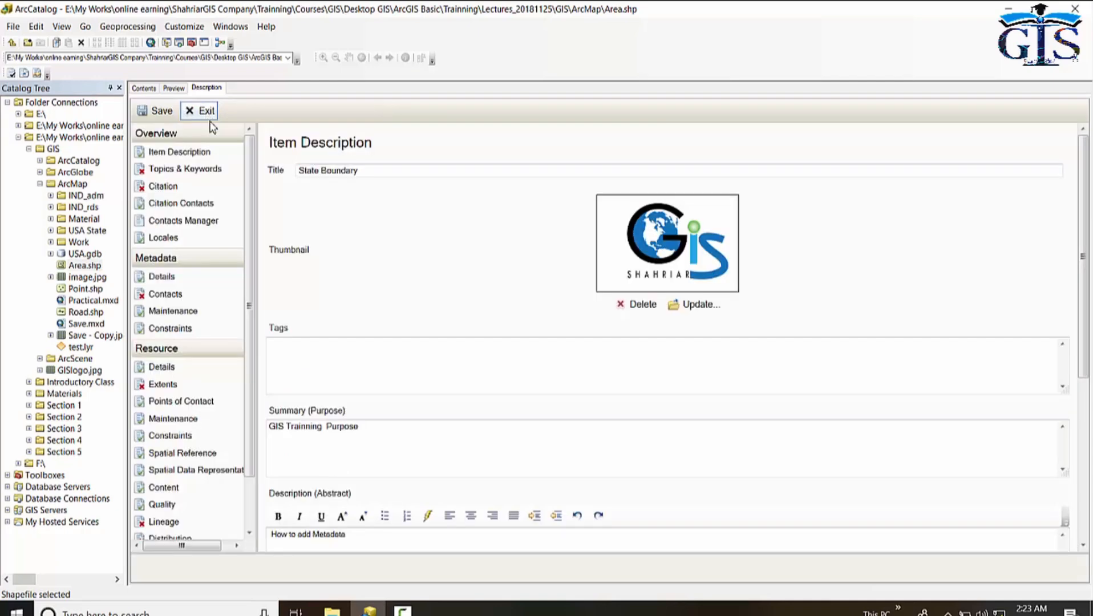
pyautogui.click(200, 188)
pyautogui.scroll(-1, 371, 282)
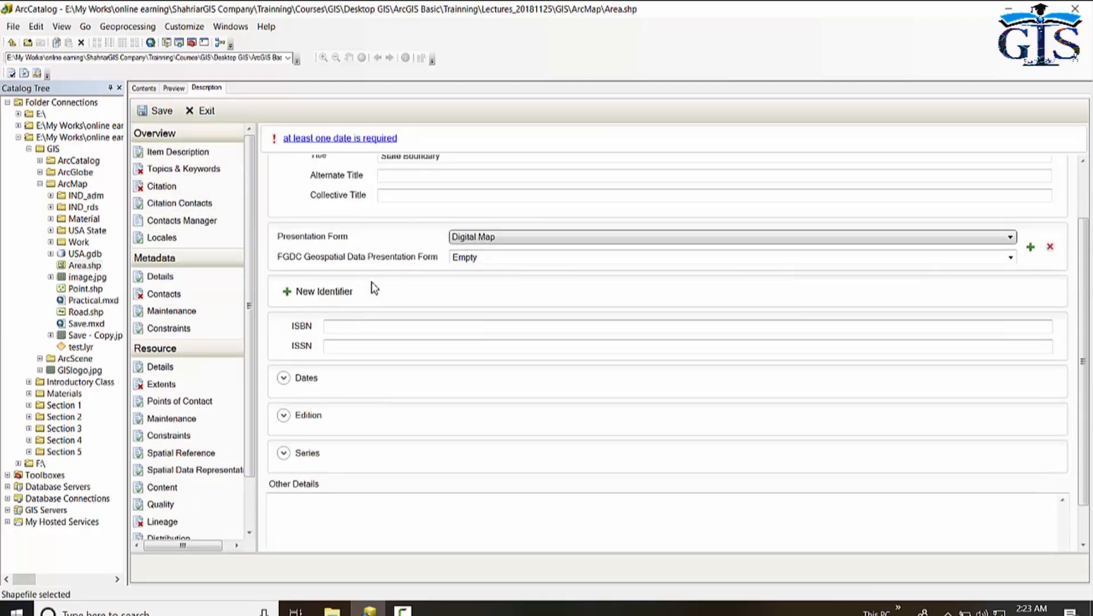
pyautogui.scroll(1, 371, 282)
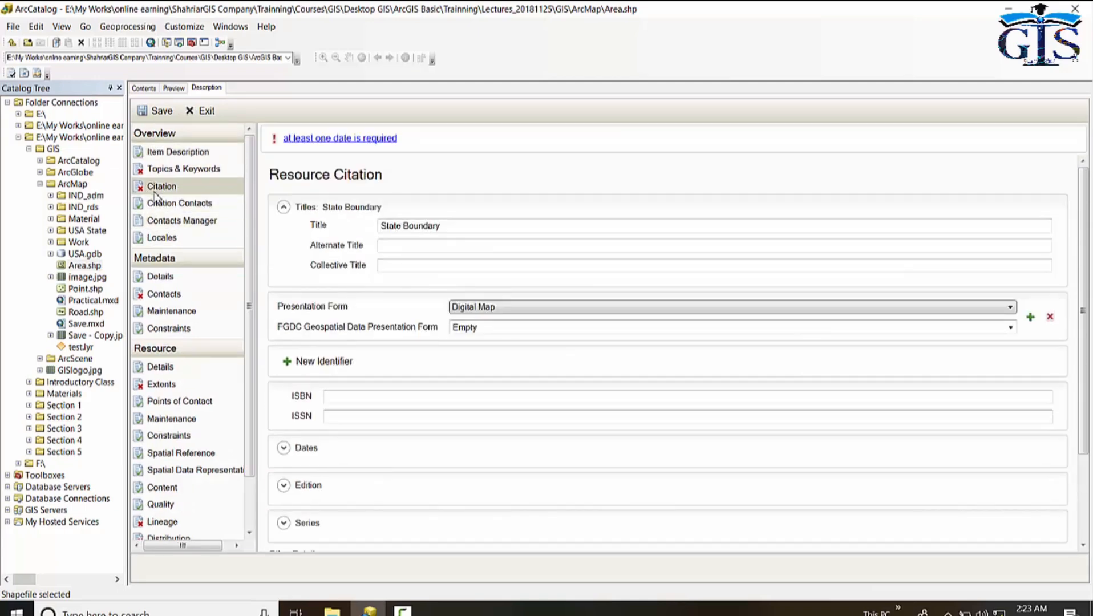
pyautogui.click(209, 208)
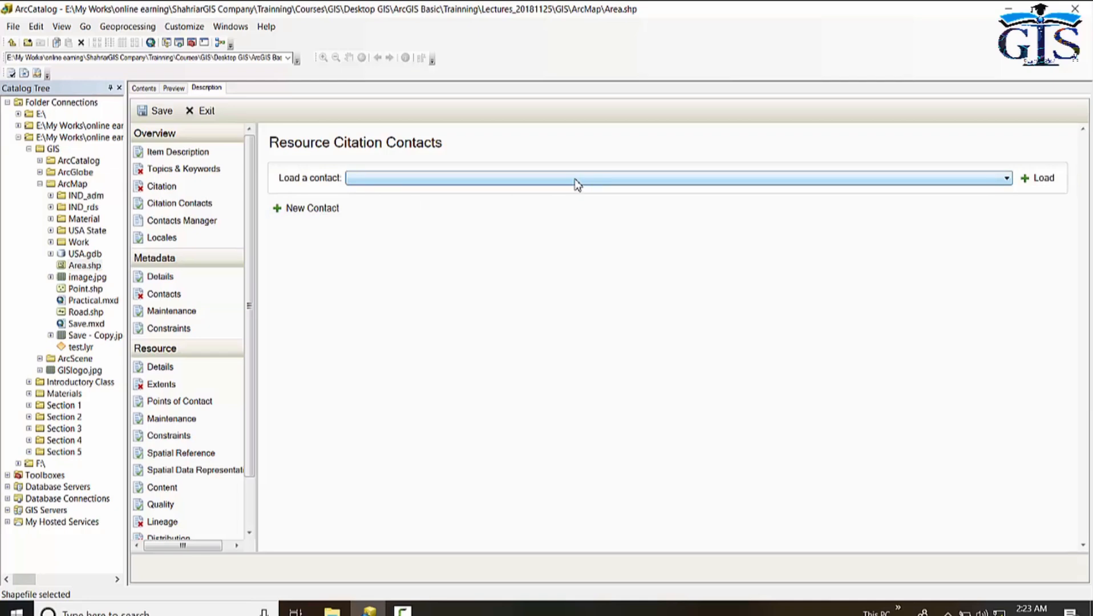
pyautogui.click(303, 211)
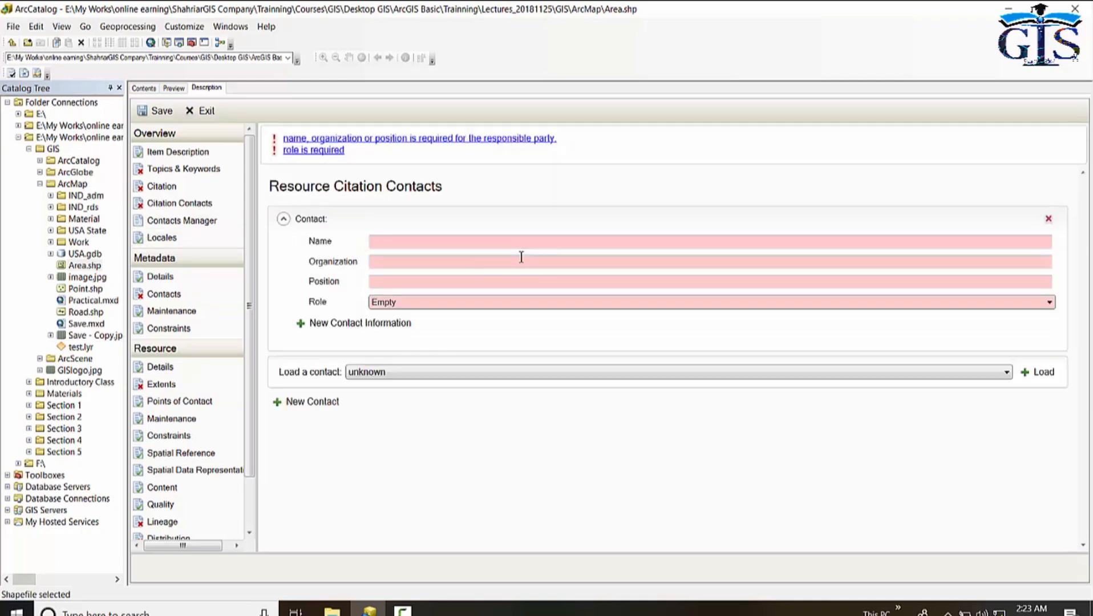
pyautogui.click(429, 242)
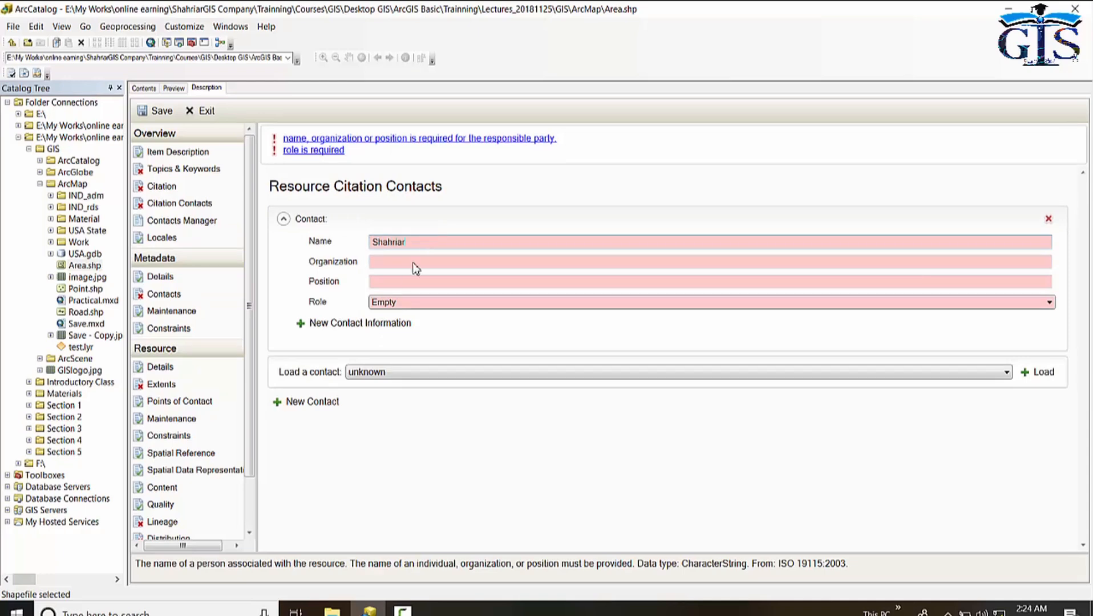
pyautogui.write('Shahriar')
# Set the contact's organization to Shahriar GIS, position to Instructor and role to Owner.
pyautogui.click(424, 262)
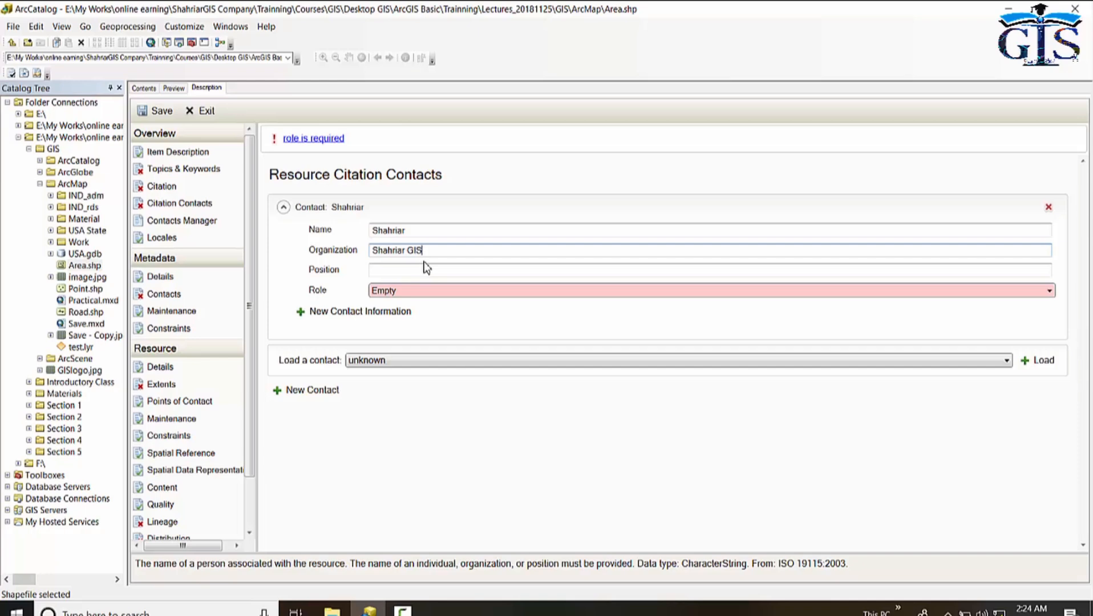
pyautogui.click(435, 270)
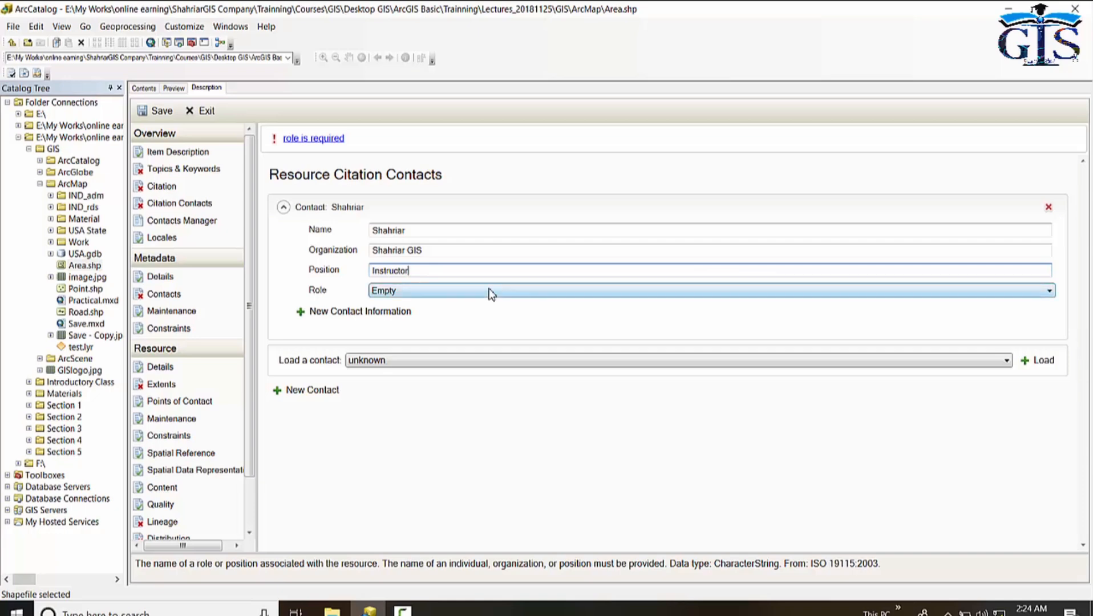
pyautogui.click(468, 292)
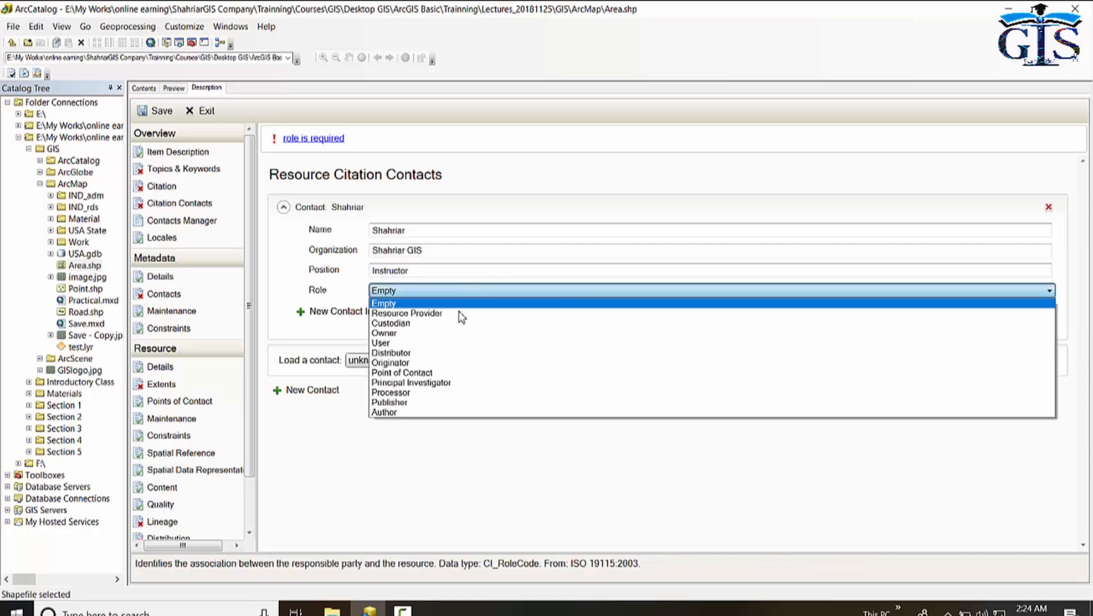
pyautogui.click(492, 334)
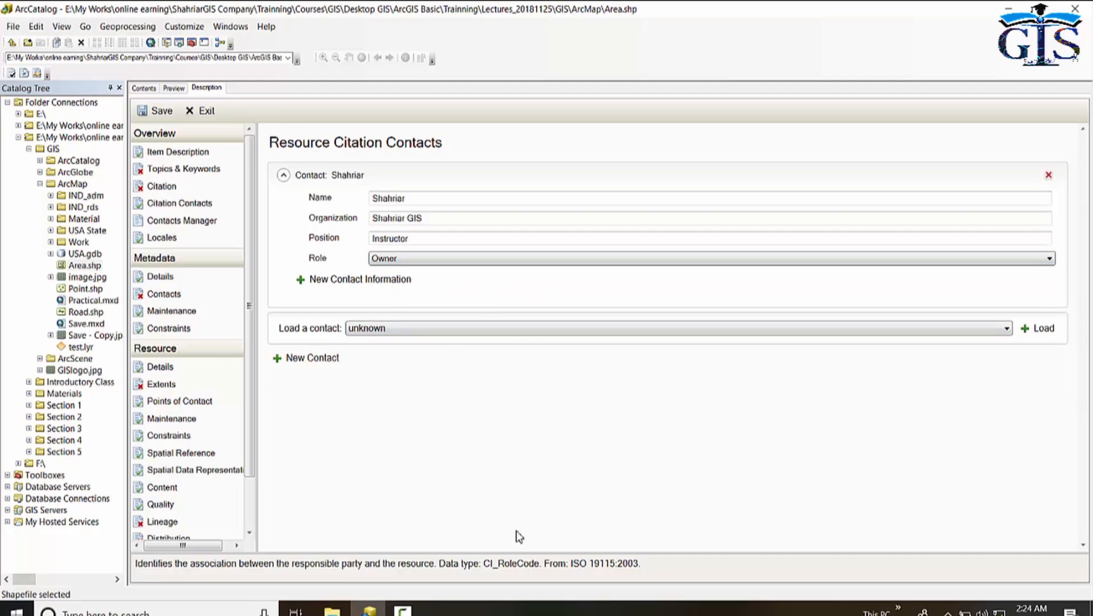
# Mark the contact for saving in the Contacts Manager and save the metadata edits.
pyautogui.click(191, 275)
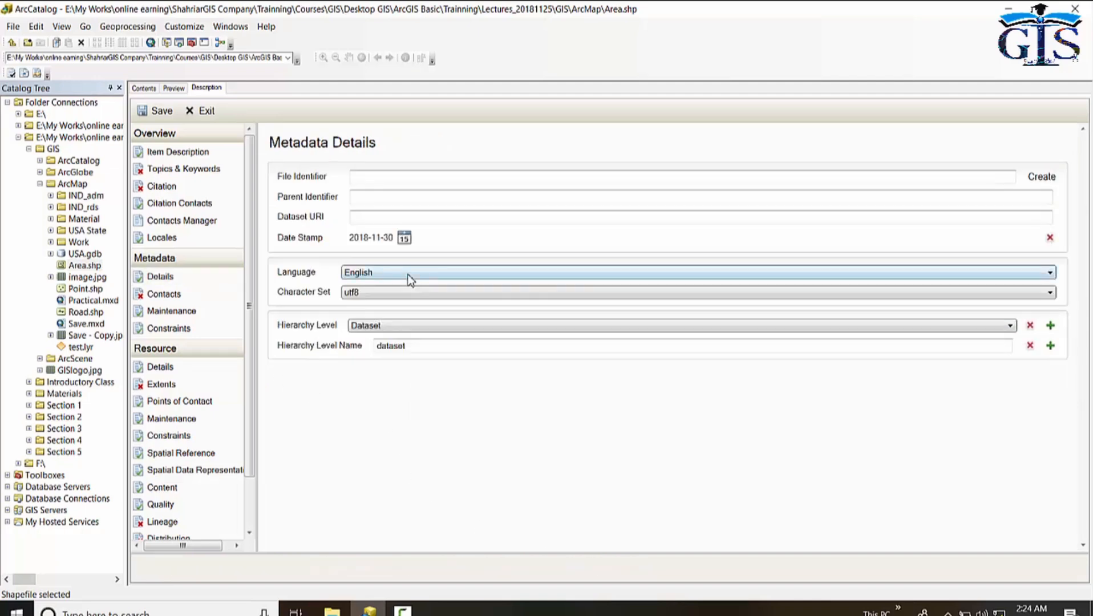
pyautogui.click(396, 177)
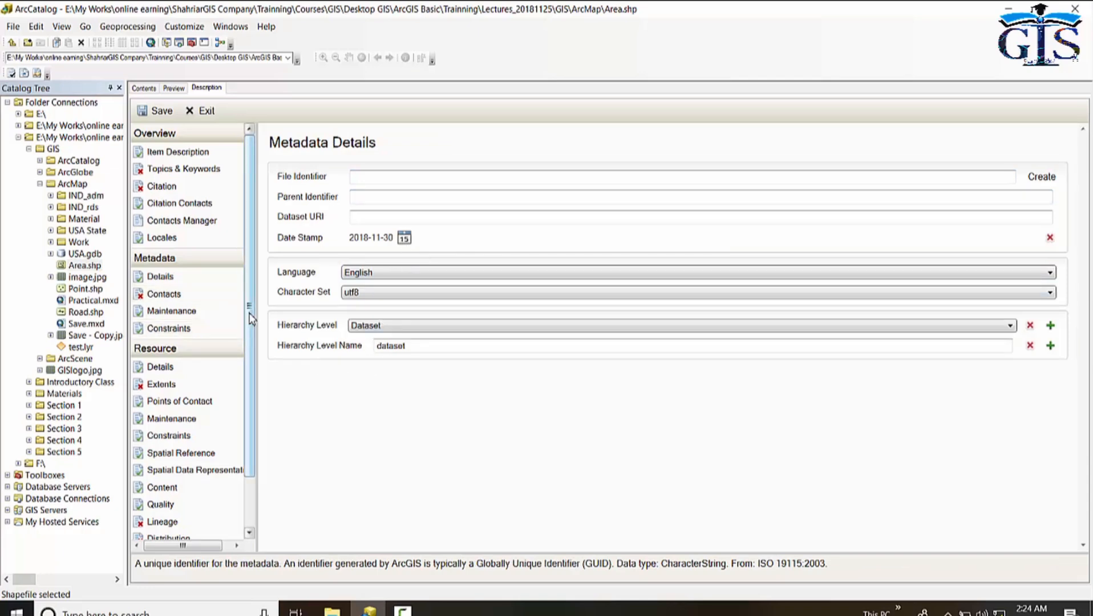
pyautogui.scroll(-1, 251, 320)
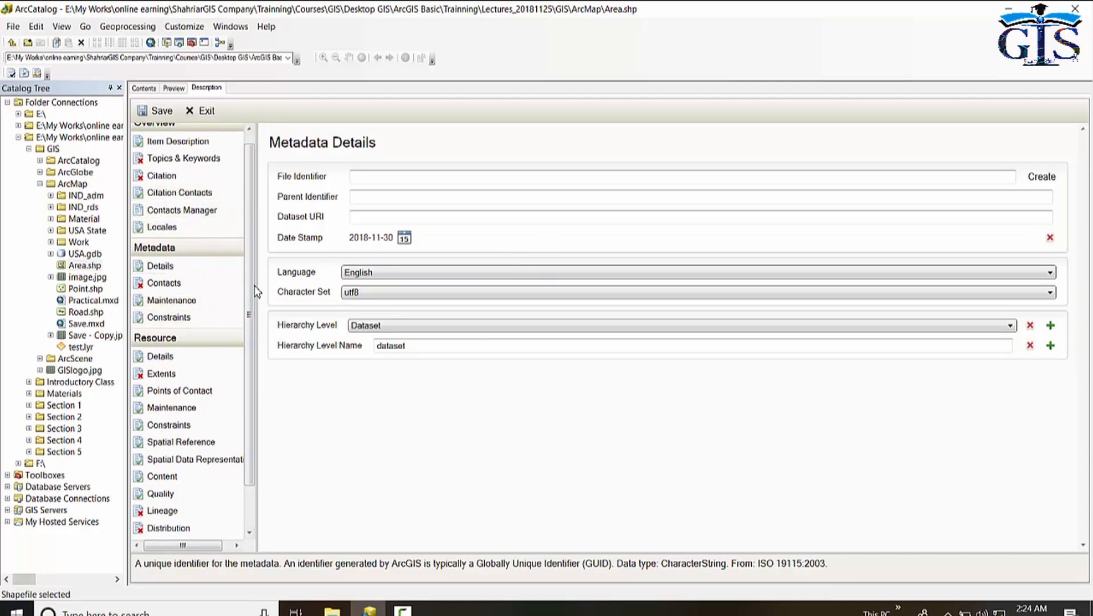
pyautogui.moveTo(254, 301); pyautogui.dragTo(254, 313)
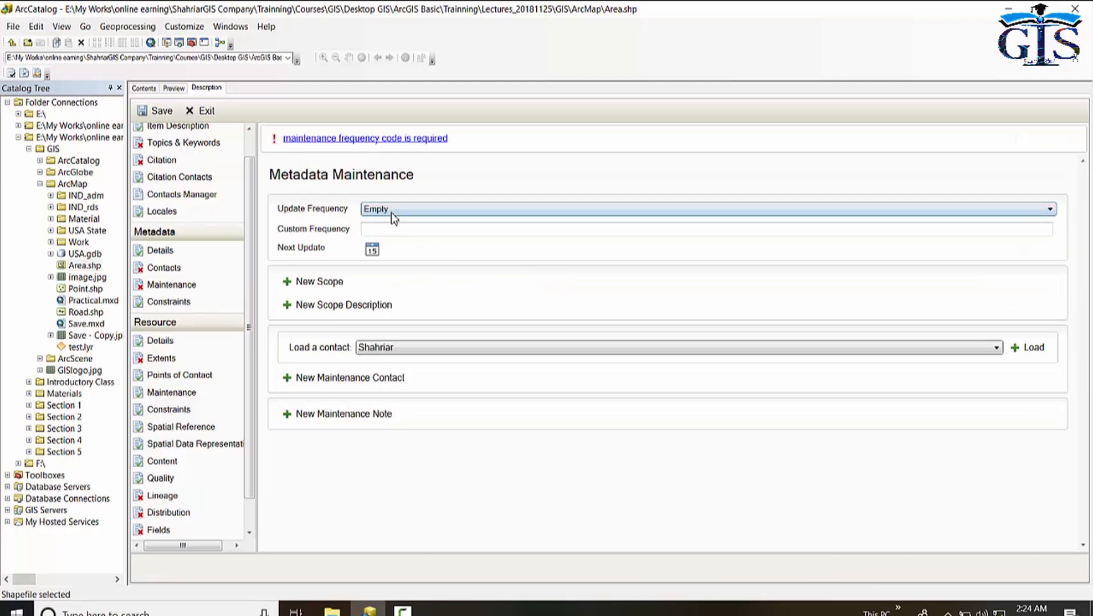
pyautogui.click(200, 195)
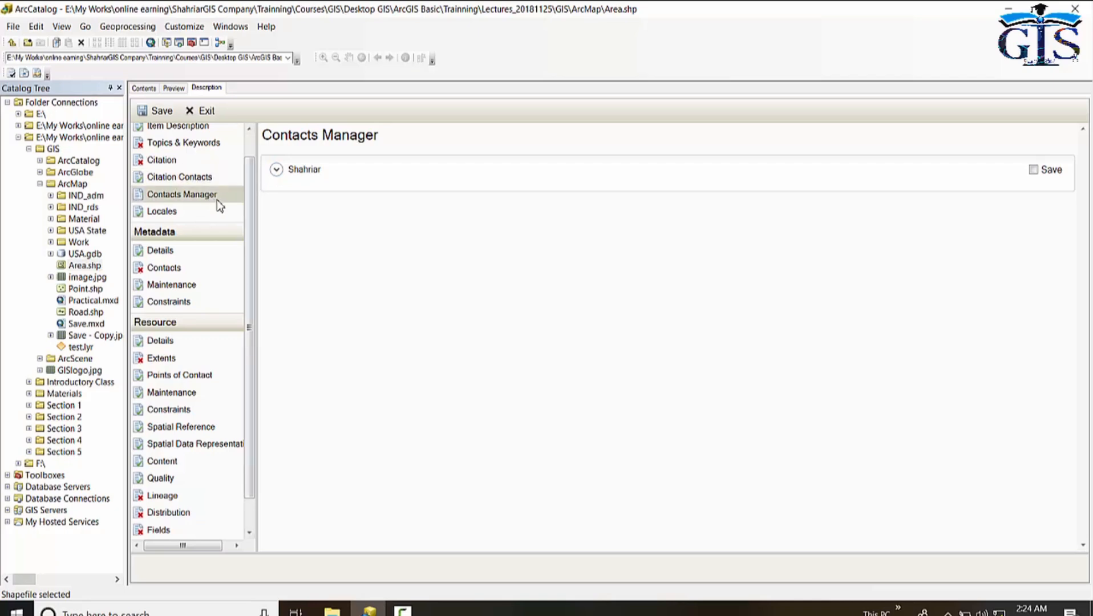
pyautogui.click(1034, 170)
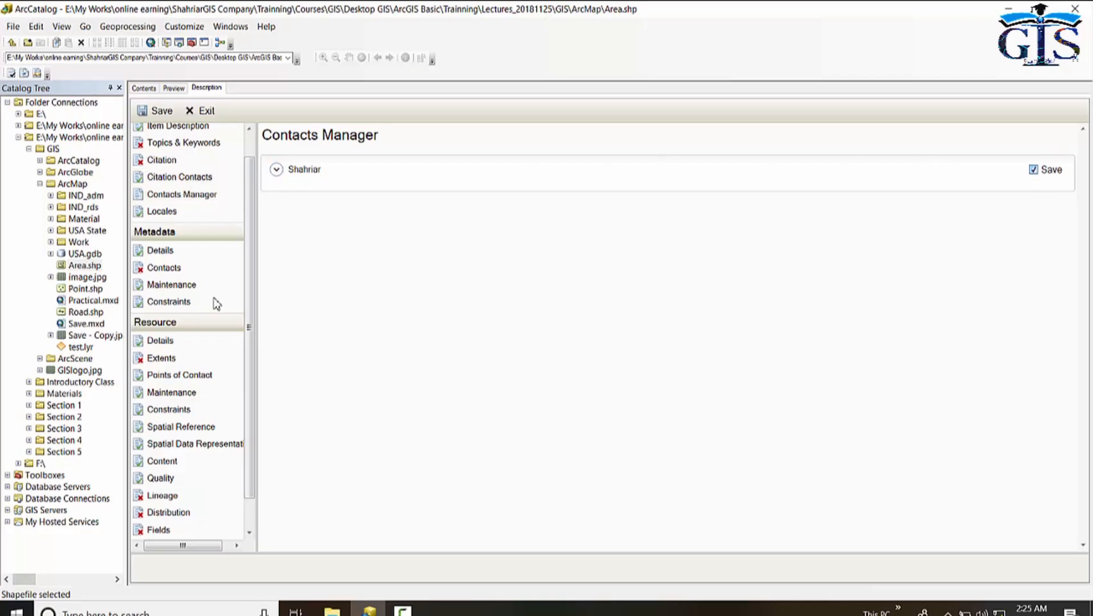
pyautogui.click(157, 113)
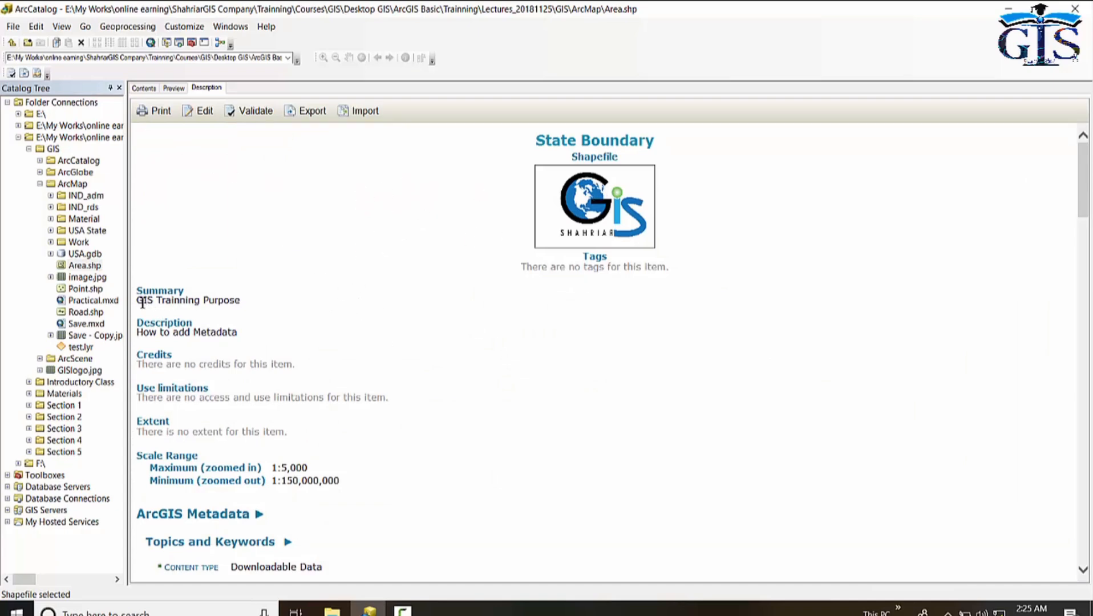
# Review the saved description's summary, citation contacts and remaining metadata sections.
pyautogui.tripleClick(276, 301)
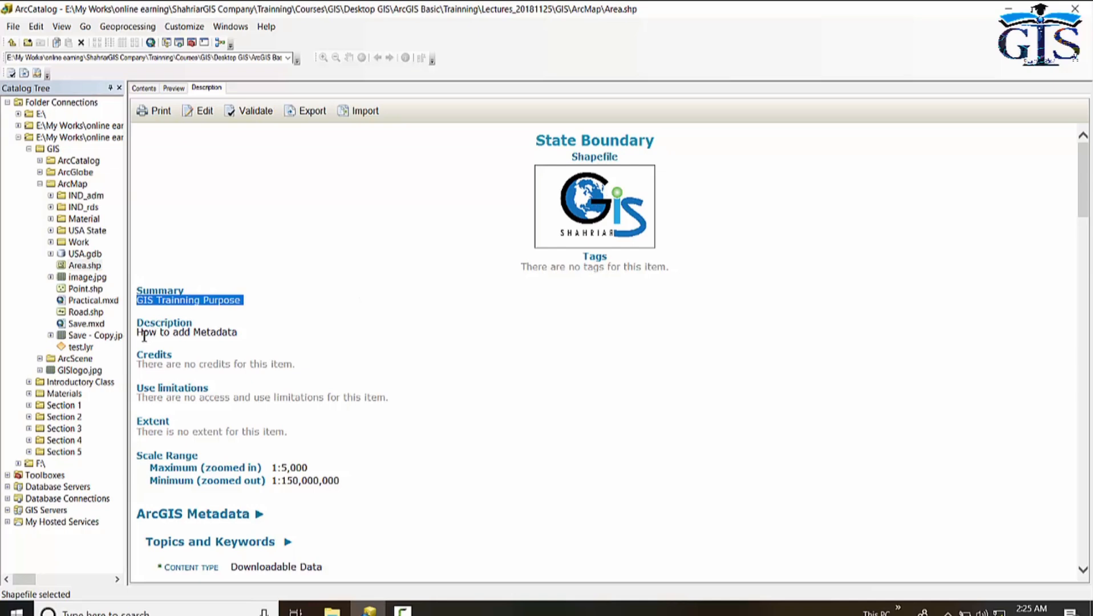
pyautogui.moveTo(143, 337); pyautogui.dragTo(271, 344)
pyautogui.click(425, 414)
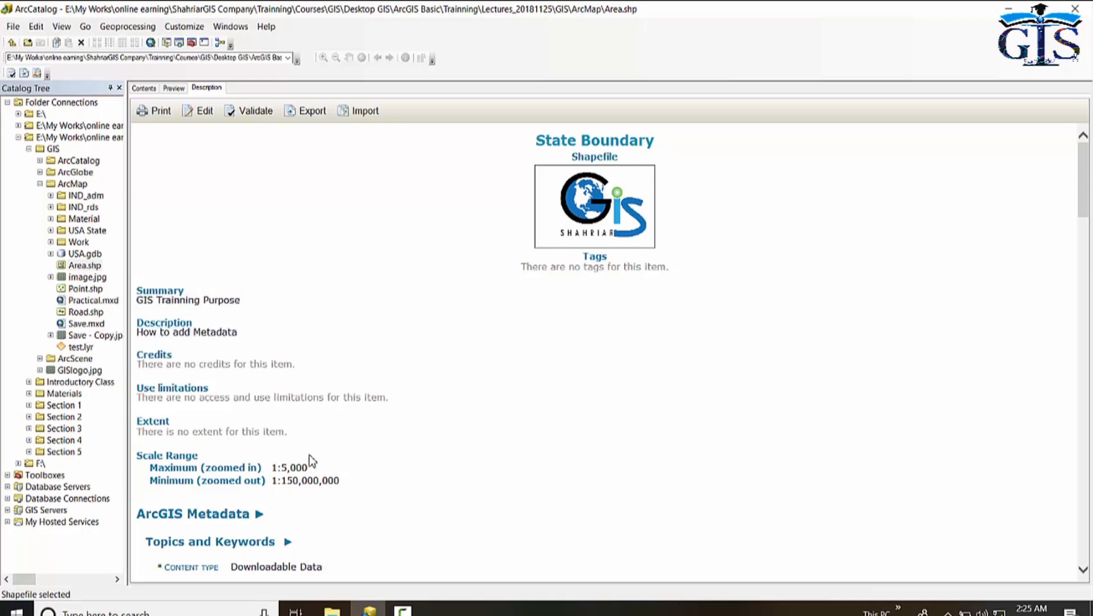
pyautogui.scroll(-3, 320, 410)
pyautogui.scroll(-1, 415, 358)
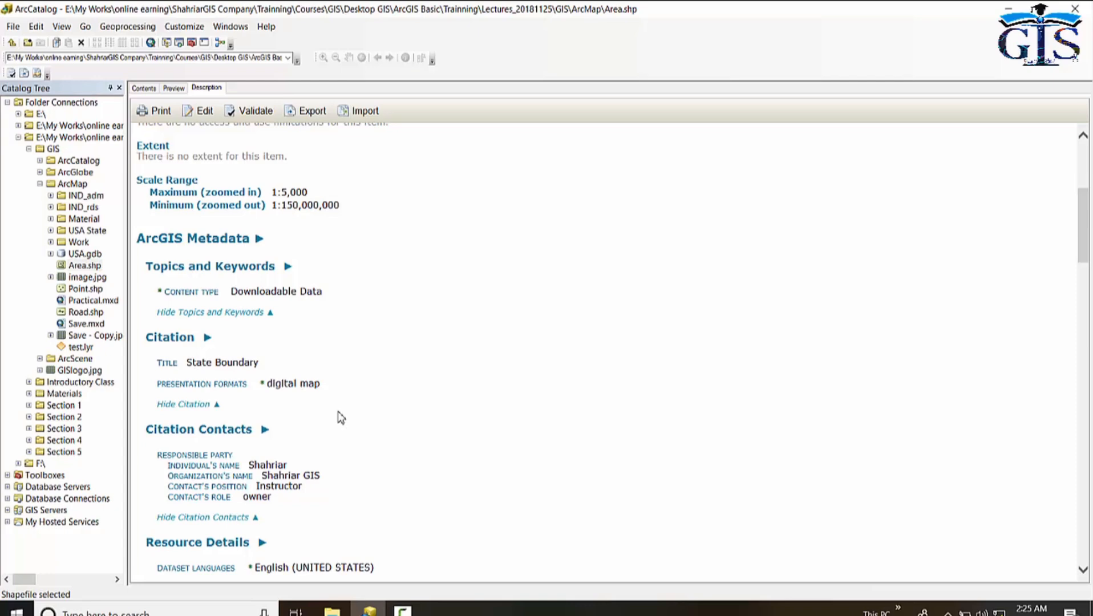
pyautogui.scroll(-3, 341, 419)
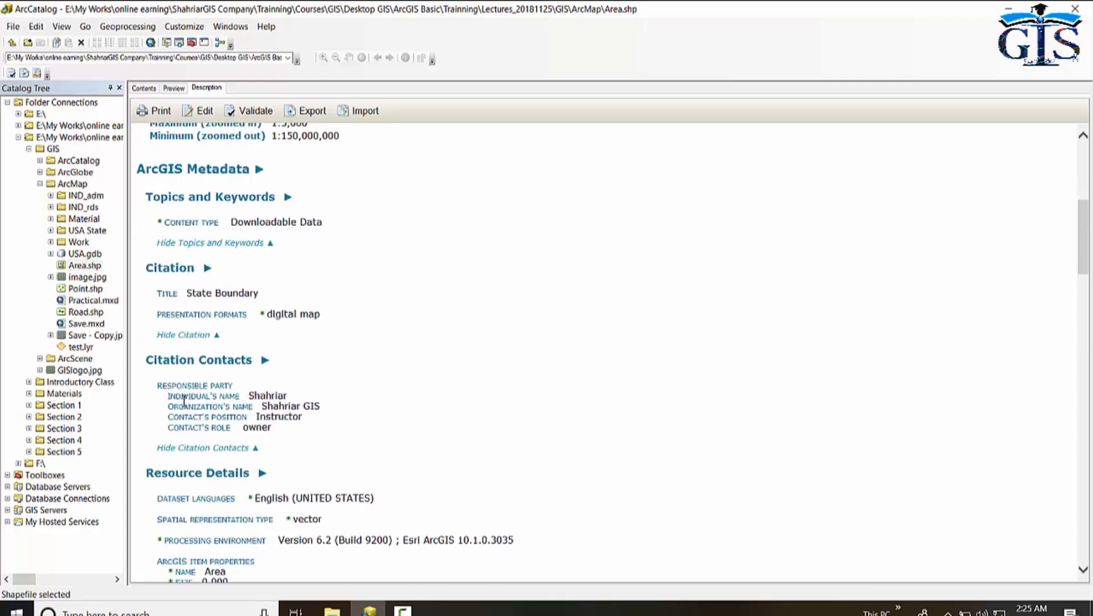
pyautogui.moveTo(253, 398); pyautogui.dragTo(301, 398)
pyautogui.moveTo(263, 406); pyautogui.dragTo(328, 409)
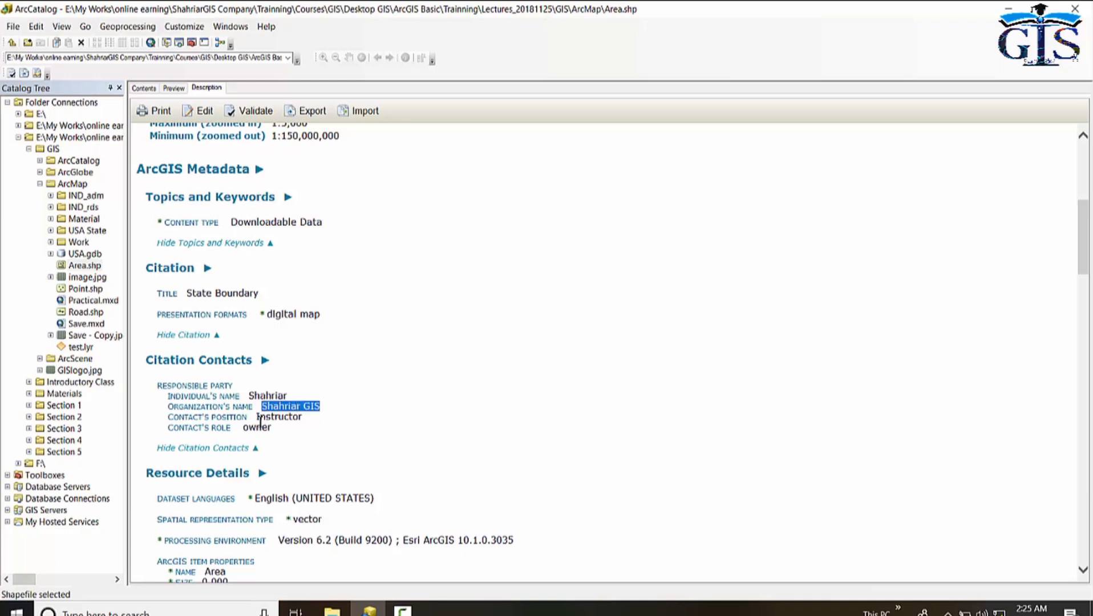
pyautogui.moveTo(257, 418); pyautogui.dragTo(317, 419)
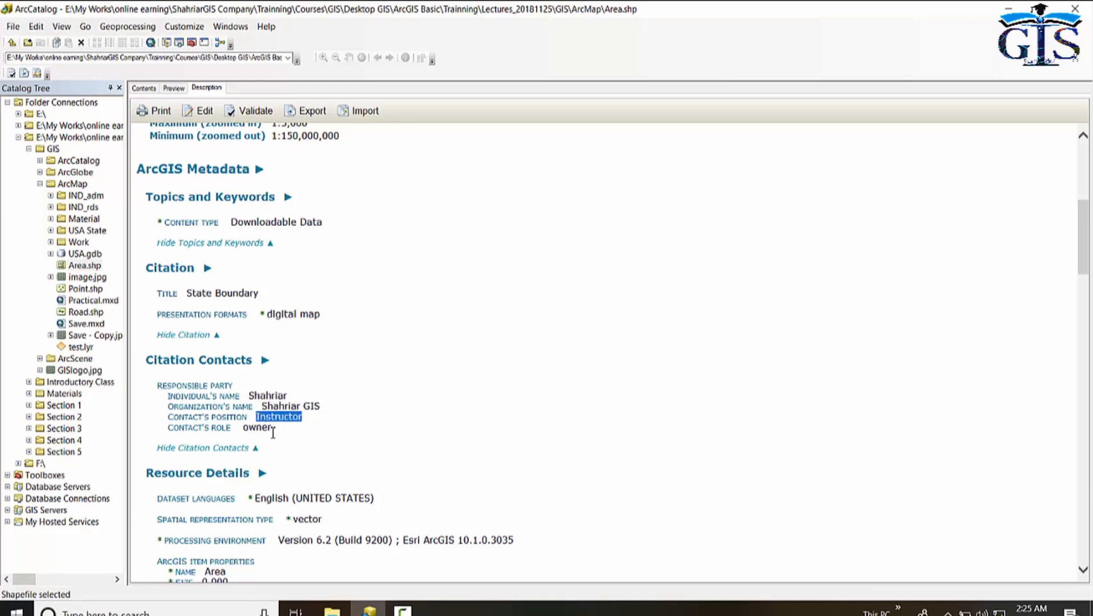
pyautogui.click(342, 416)
pyautogui.scroll(-6, 346, 415)
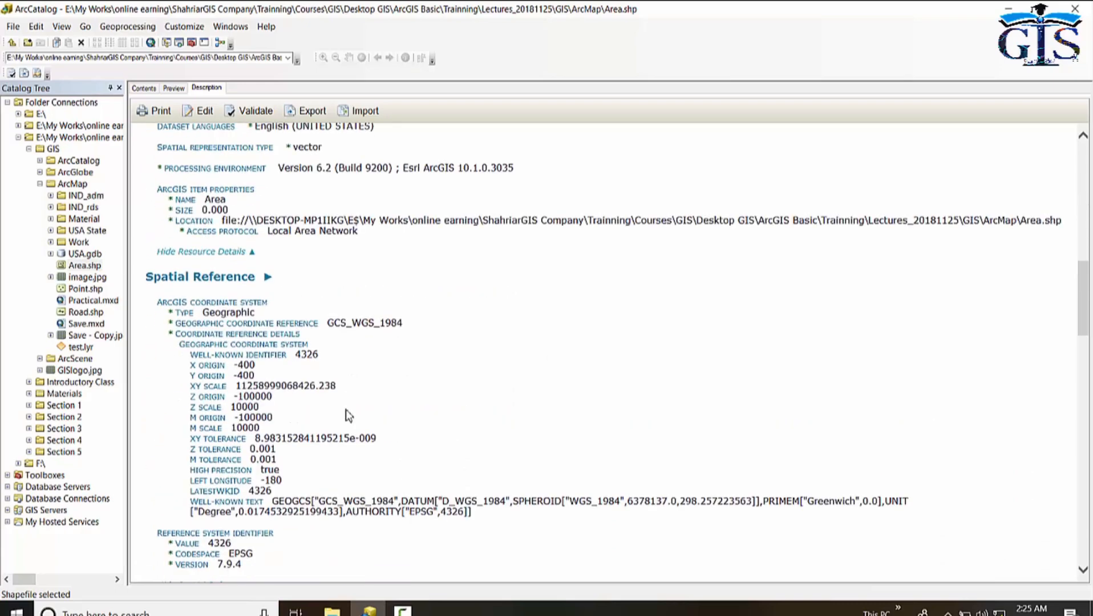
pyautogui.scroll(-10, 346, 409)
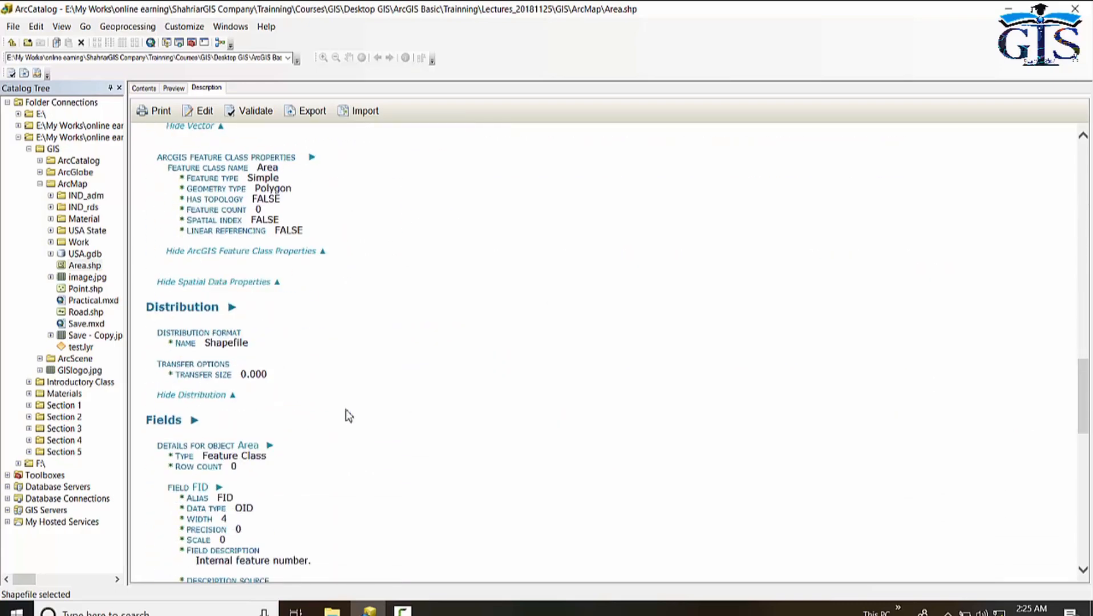
pyautogui.scroll(20, 346, 409)
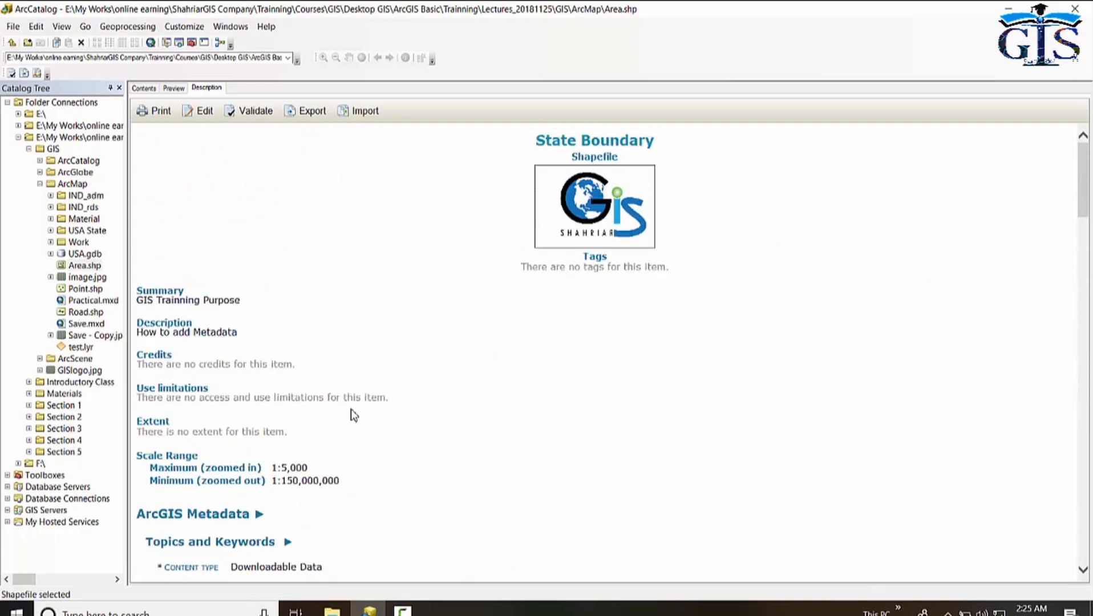